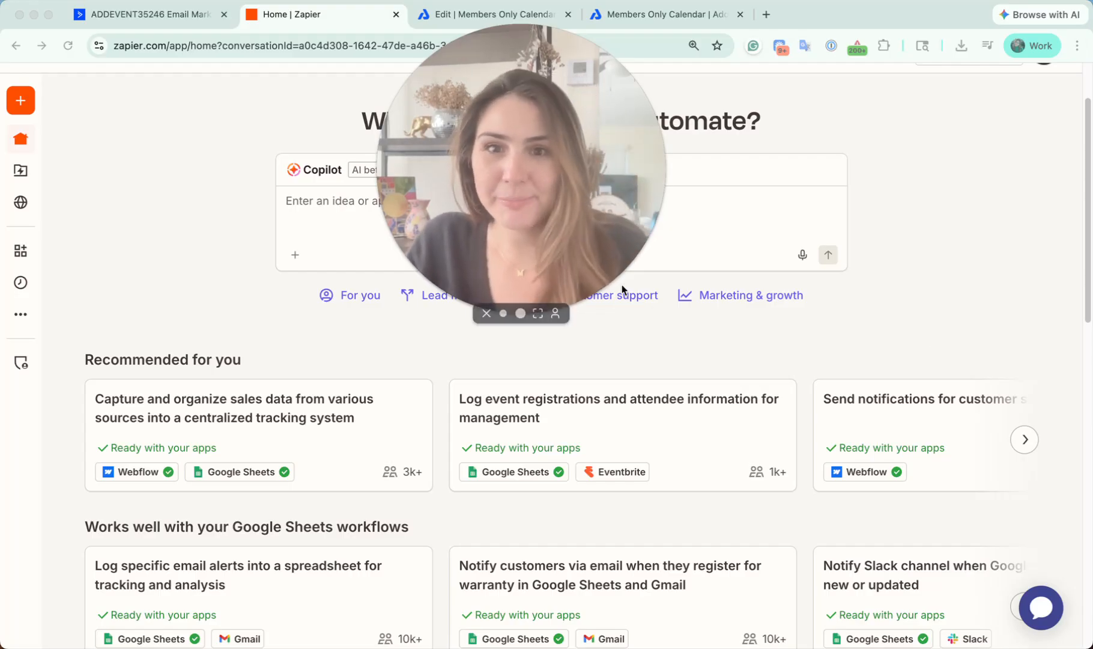
pyautogui.click(176, 208)
pyautogui.moveTo(566, 313)
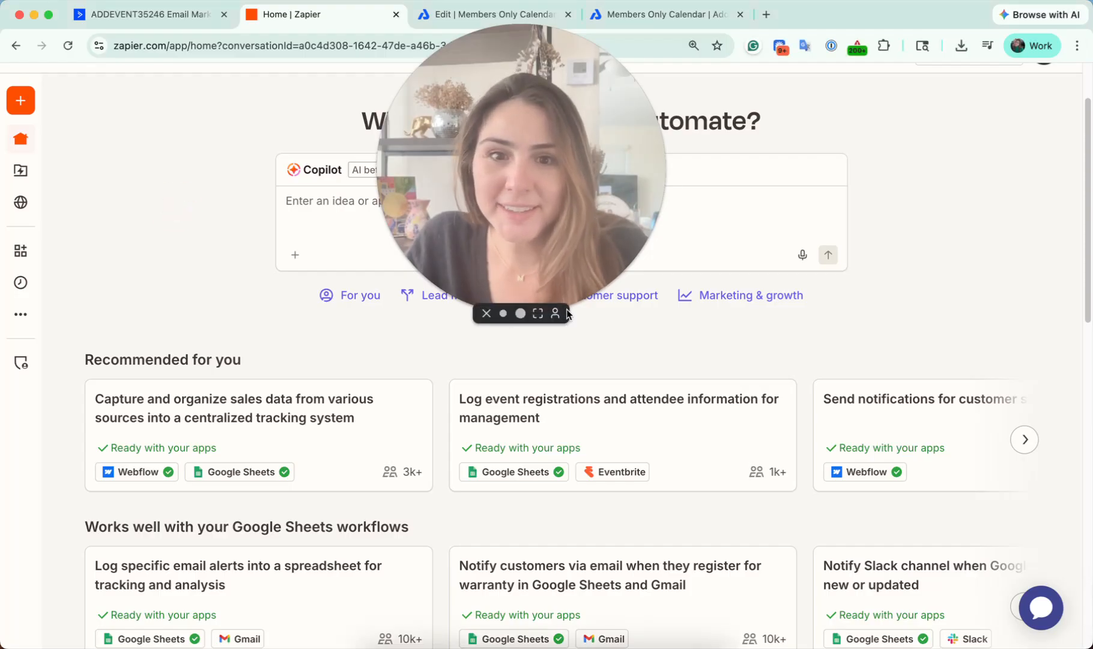
pyautogui.click(504, 313)
pyautogui.moveTo(440, 262); pyautogui.dragTo(967, 184)
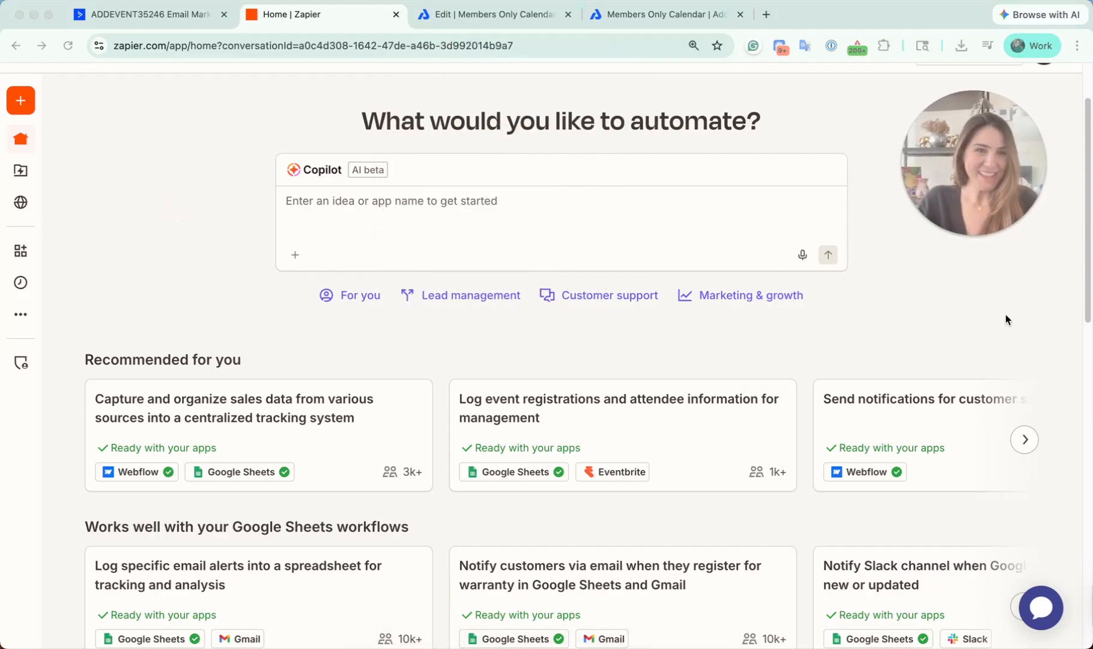
# Step: Create a new blank Zap for an automated workflow
pyautogui.click(44, 108)
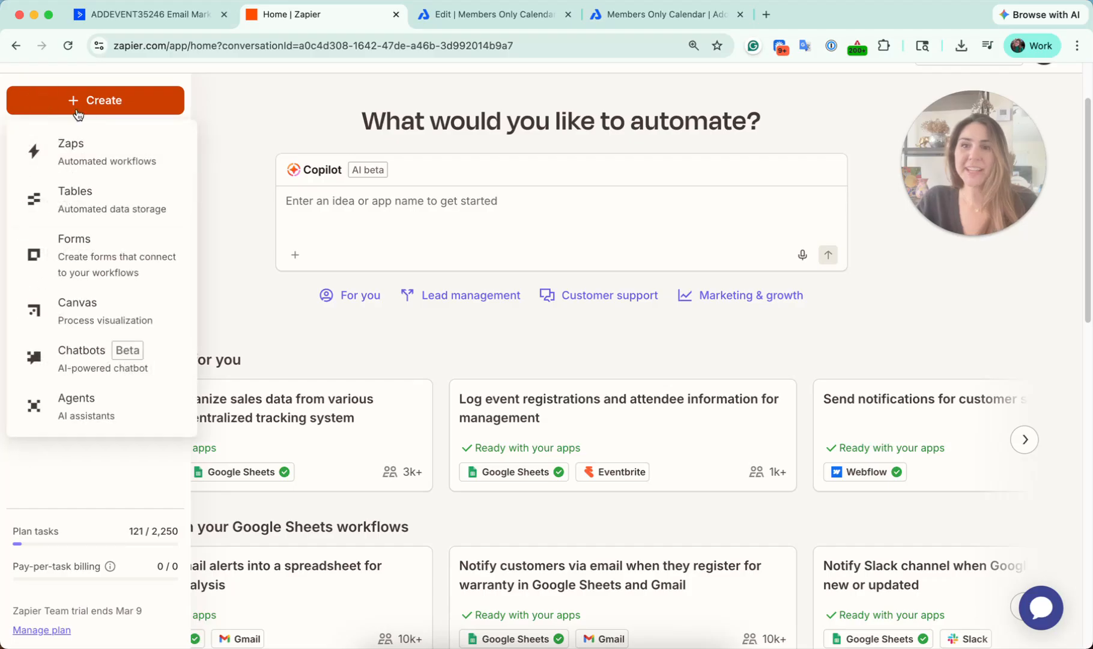
pyautogui.click(123, 156)
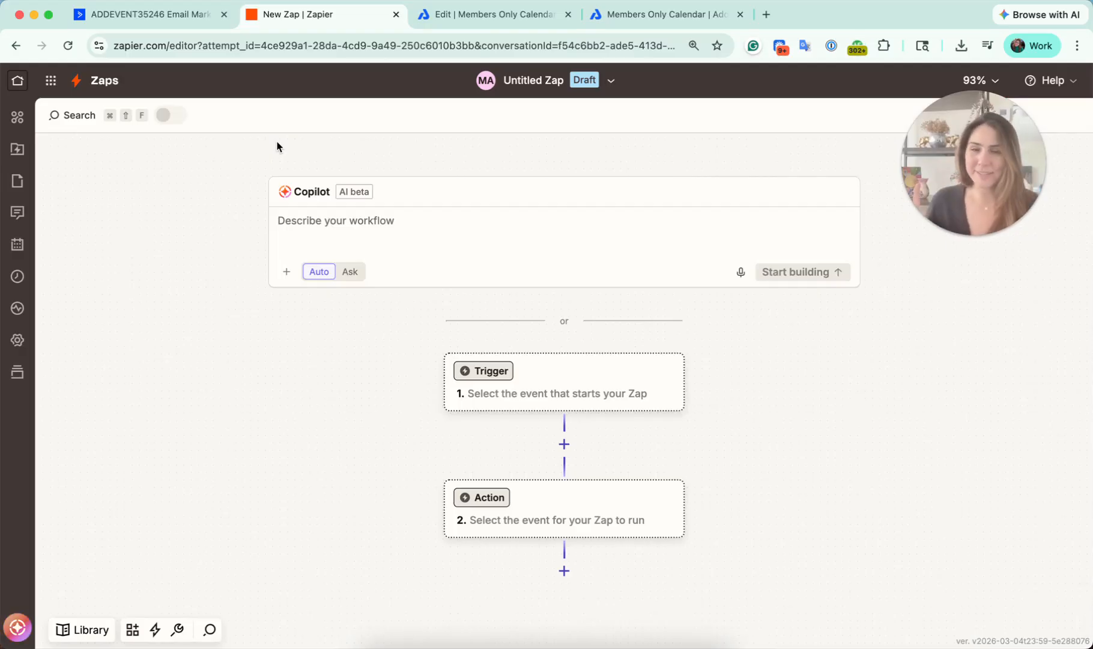
pyautogui.scroll(-1, 583, 196)
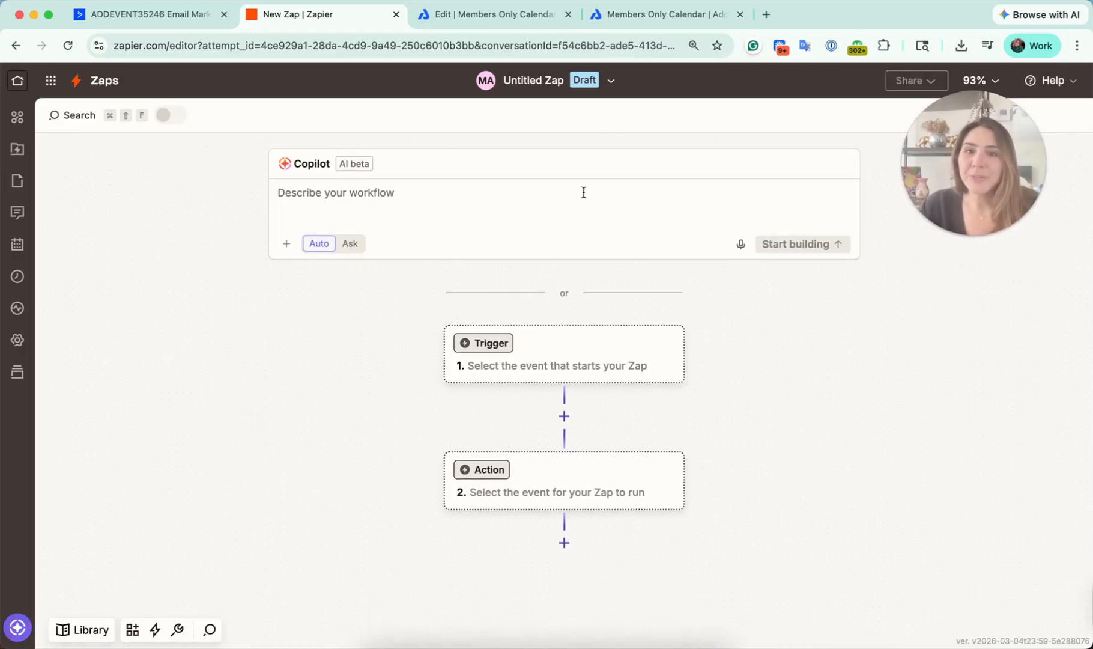
# Step: Rename the untitled Zap as "AddEvent to Active Campaign - Calendar Subscribers"
pyautogui.click(556, 81)
pyautogui.click(532, 123)
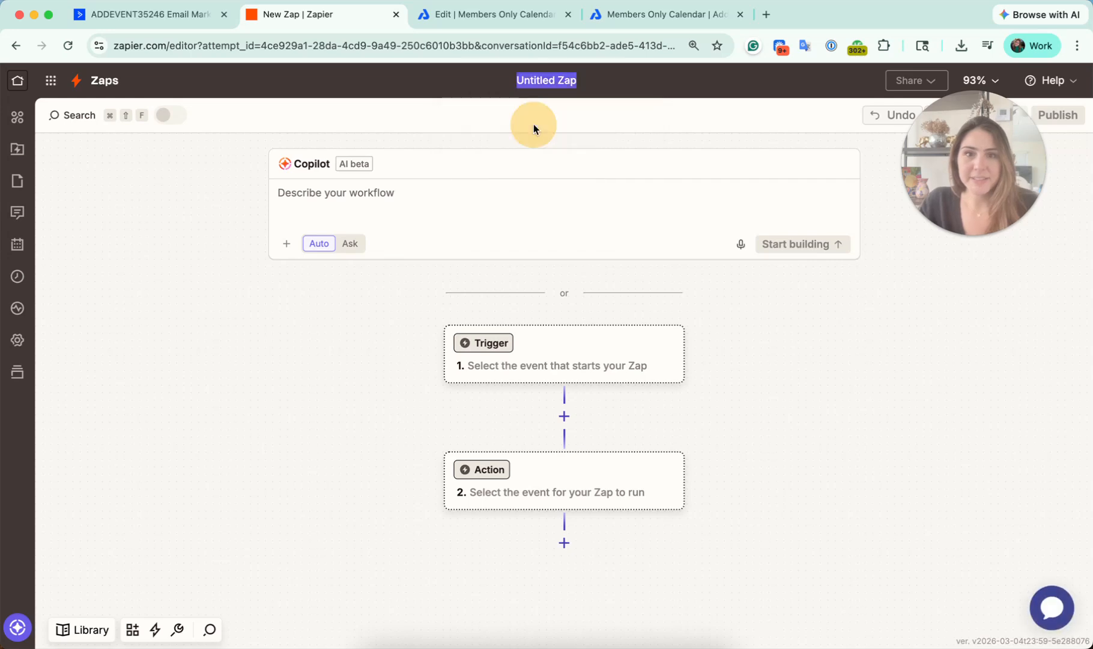
pyautogui.write('AddEvent to A')
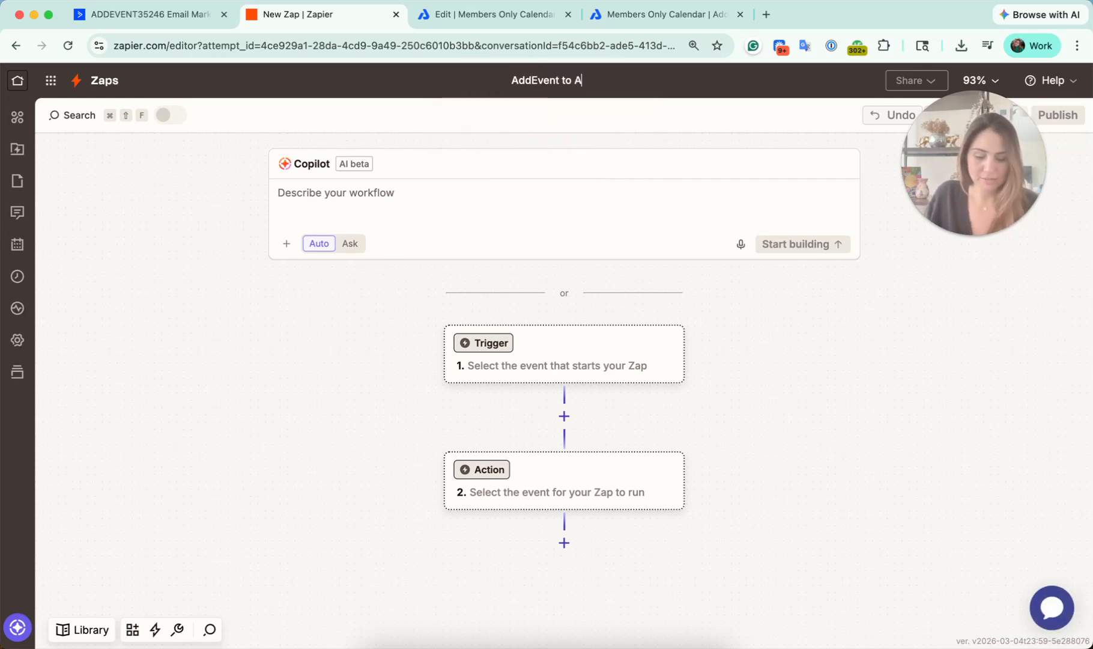
pyautogui.write('ctive Campaign - ')
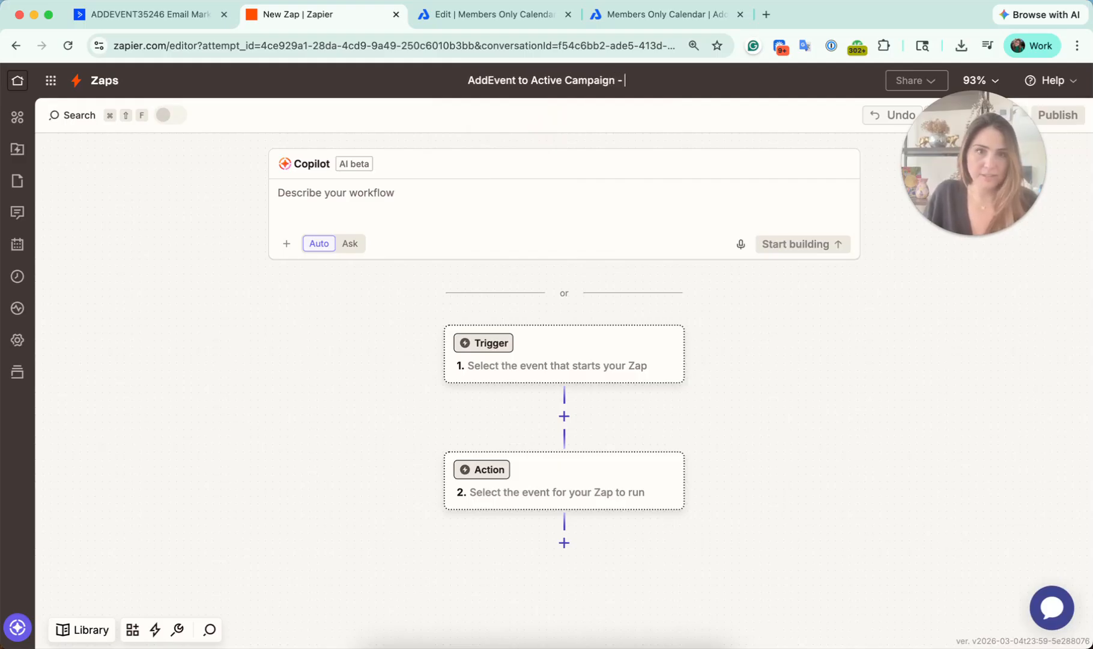
pyautogui.write('Calendar Subscribers')
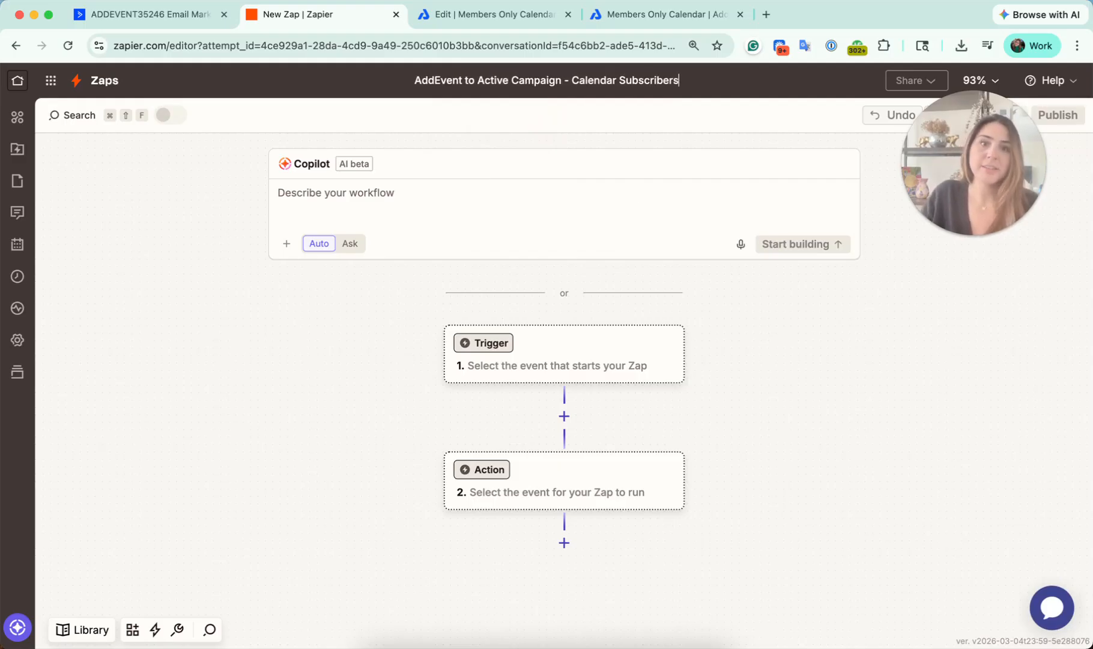
pyautogui.press('Return')
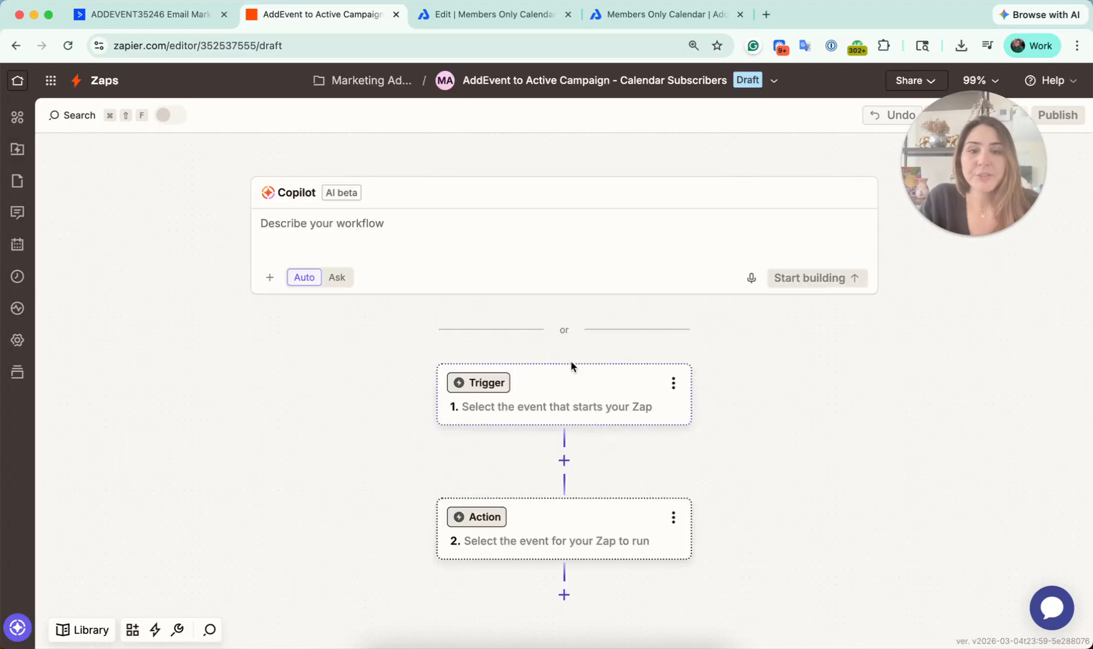
# Step: Choose AddEvent as the Zap's trigger app and expand the trigger's setup to the large view
pyautogui.click(568, 394)
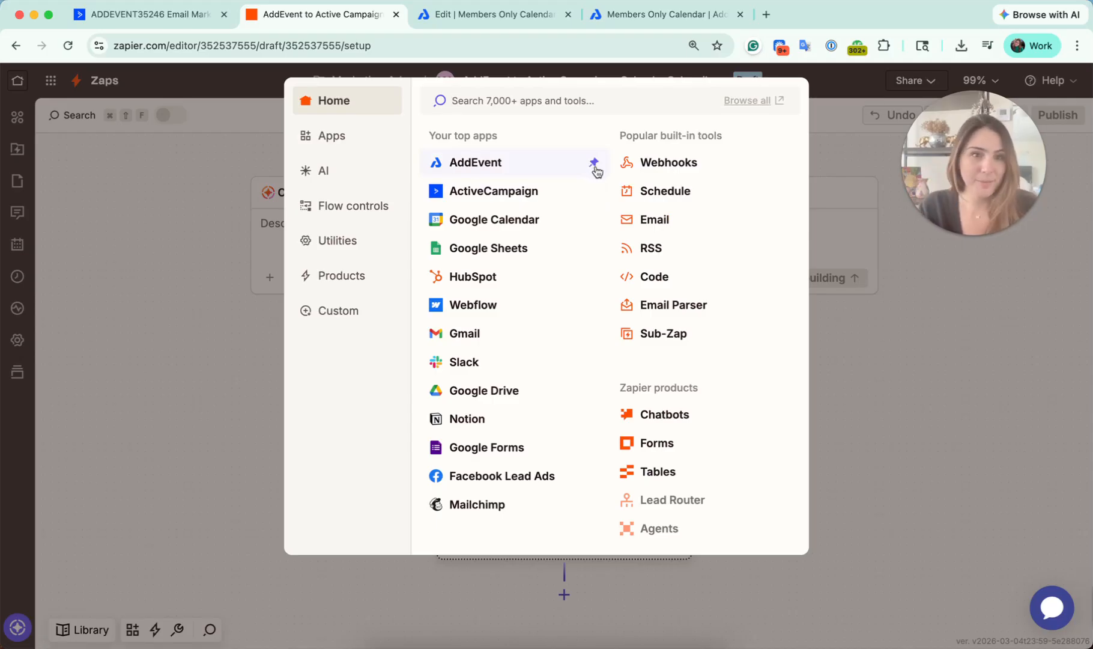
pyautogui.click(549, 172)
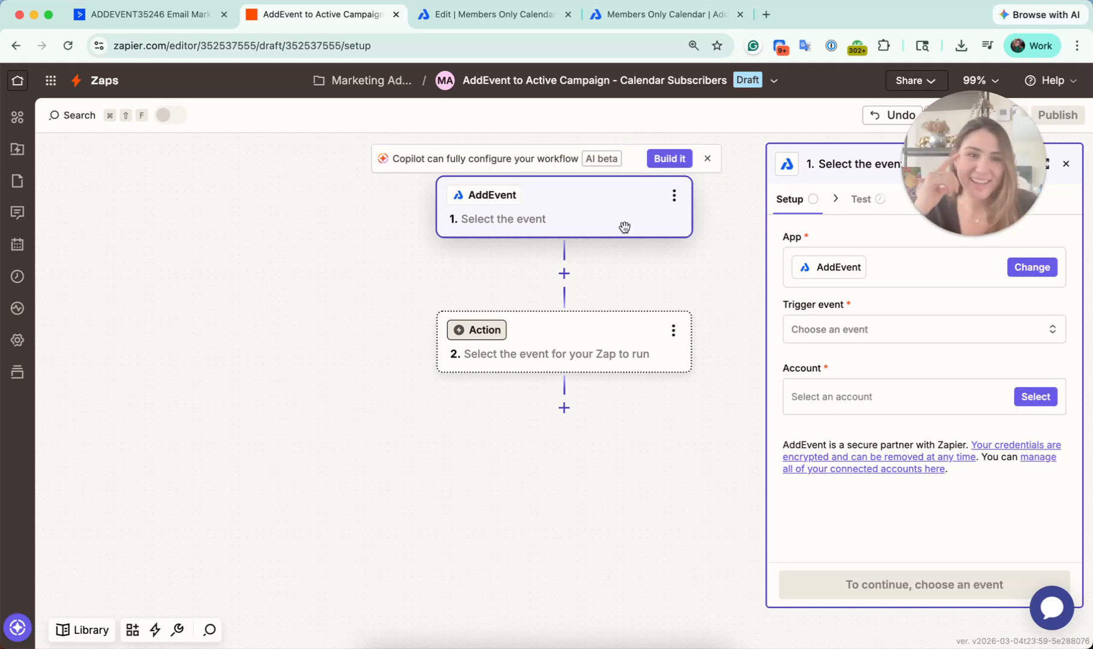
pyautogui.moveTo(936, 186); pyautogui.dragTo(265, 268)
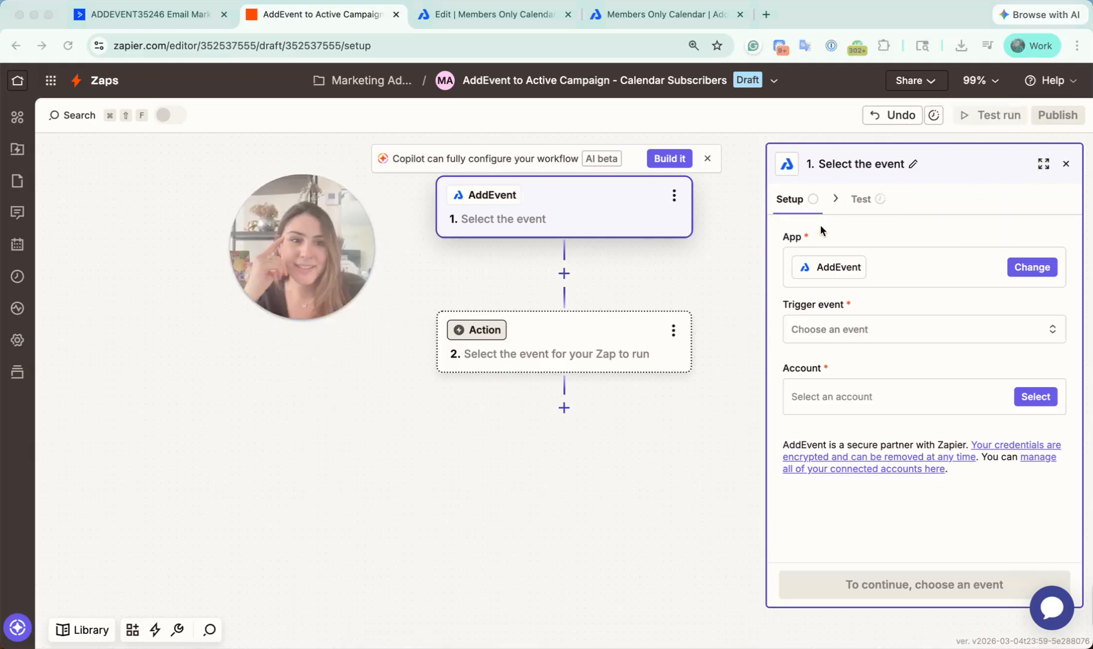
pyautogui.click(1043, 163)
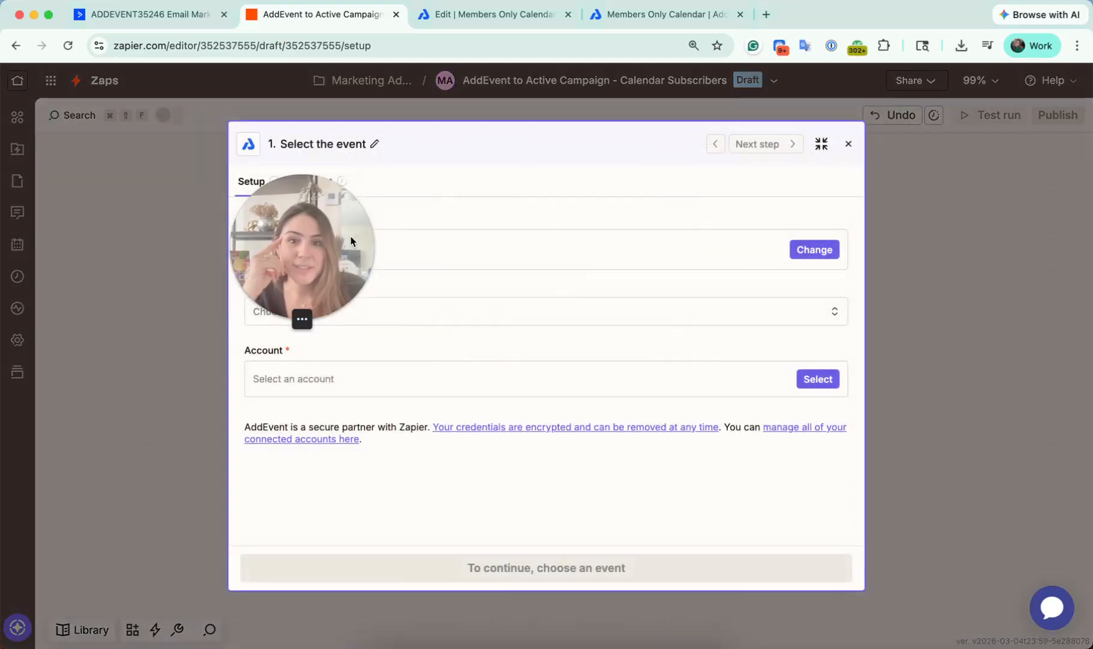
pyautogui.moveTo(354, 237); pyautogui.dragTo(1035, 132)
pyautogui.click(470, 200)
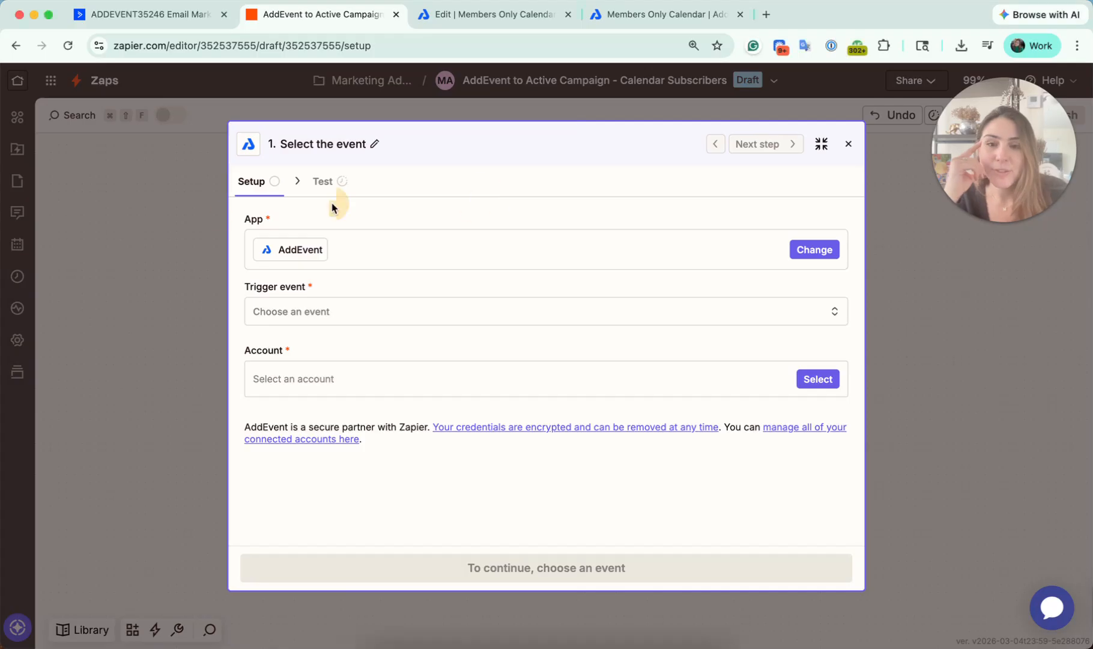
pyautogui.click(415, 212)
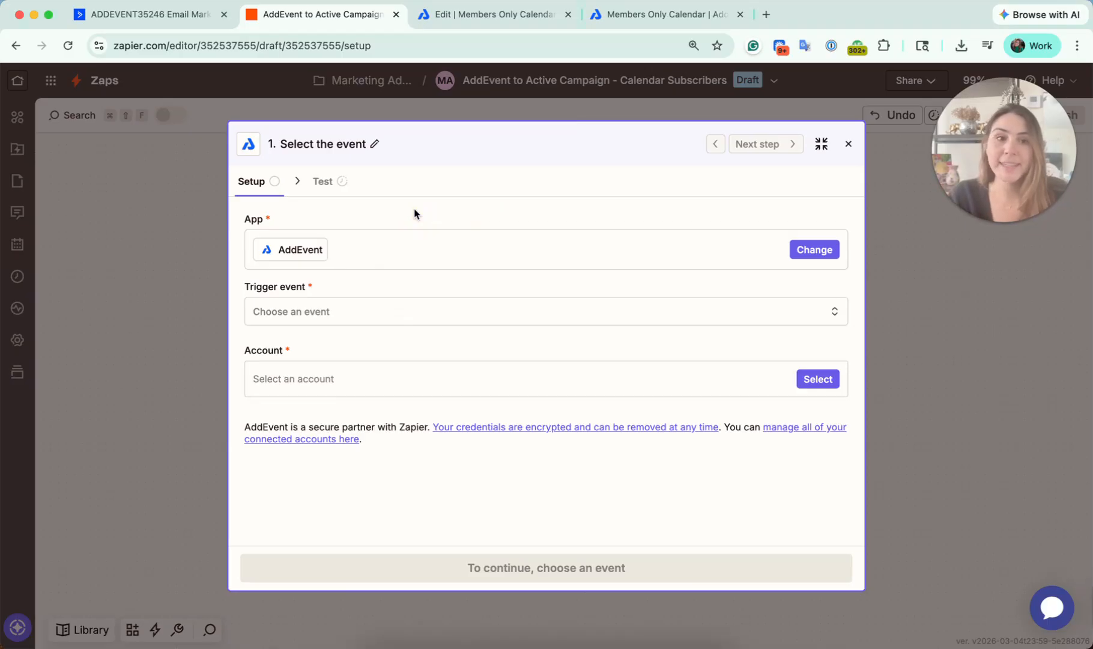
# Step: Switch to AddEvent, look at the account information page and return to the Members Only Calendar's edit page
pyautogui.click(511, 17)
pyautogui.click(21, 625)
pyautogui.click(76, 601)
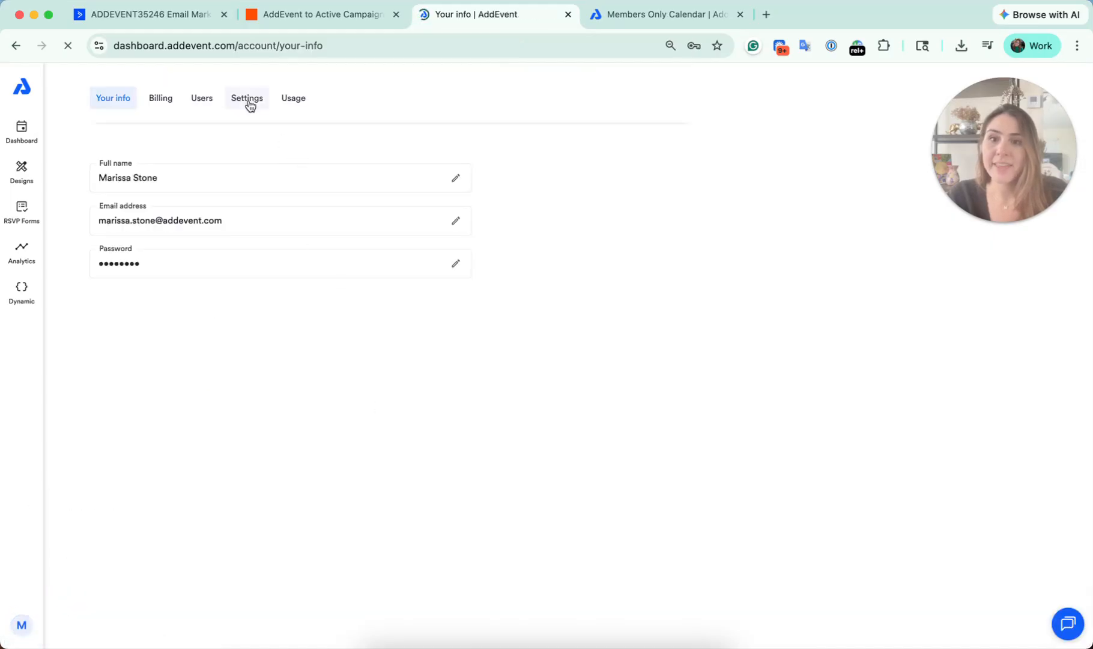
pyautogui.click(16, 46)
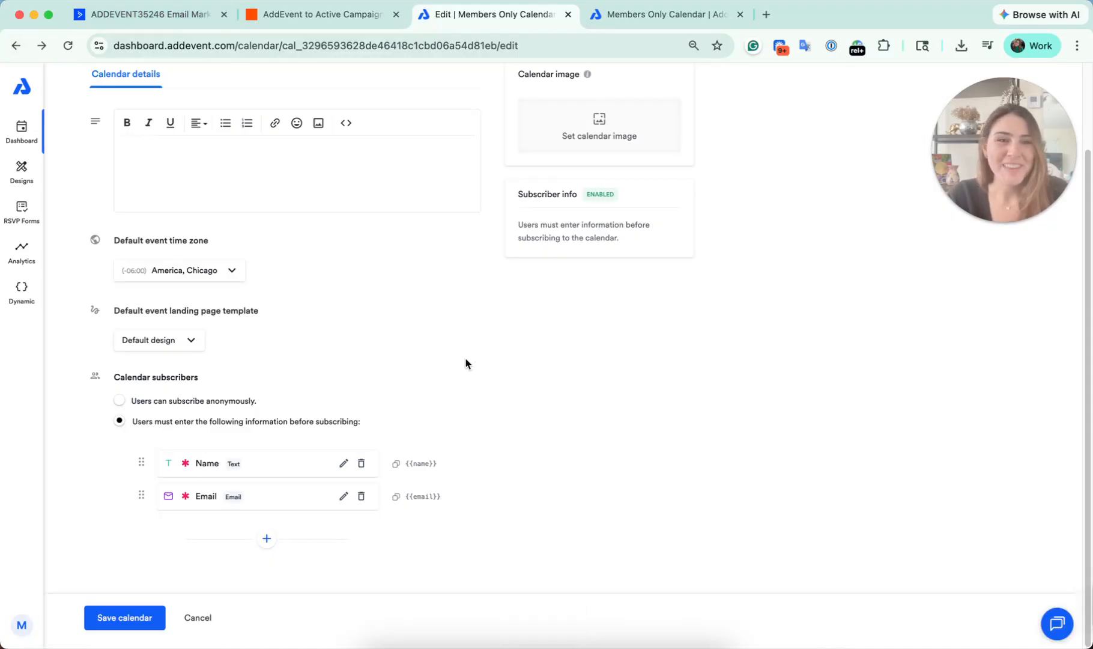
# Step: Switch back to Zapier, set the trigger event to New Calendar Subscriber and select the demo AddEvent account
pyautogui.click(355, 14)
pyautogui.click(366, 308)
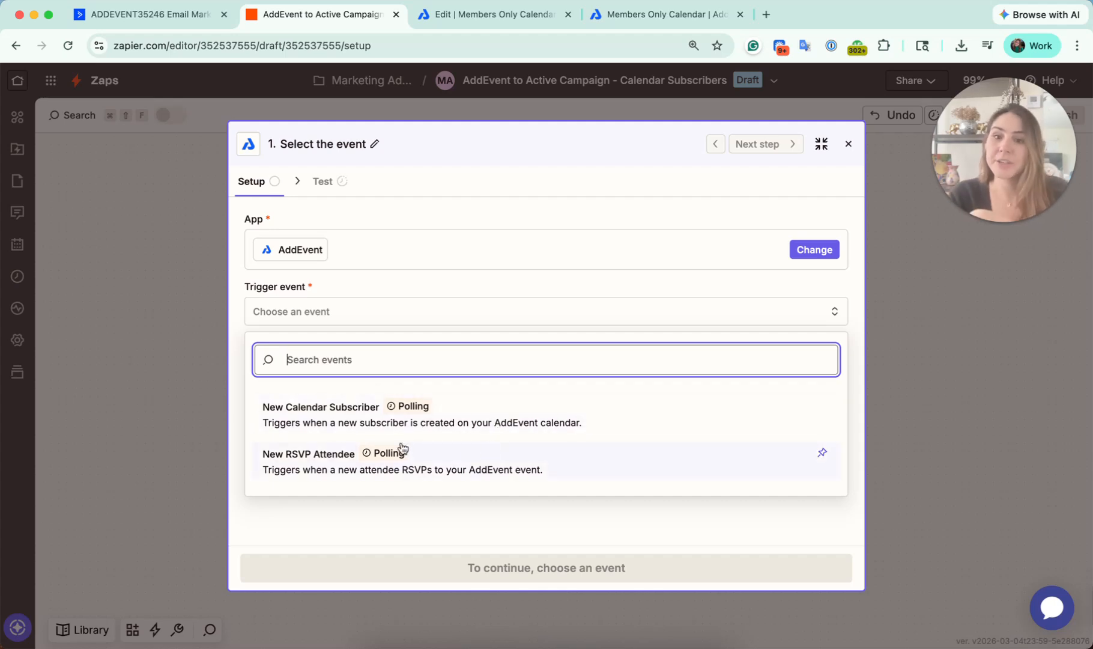
pyautogui.click(354, 411)
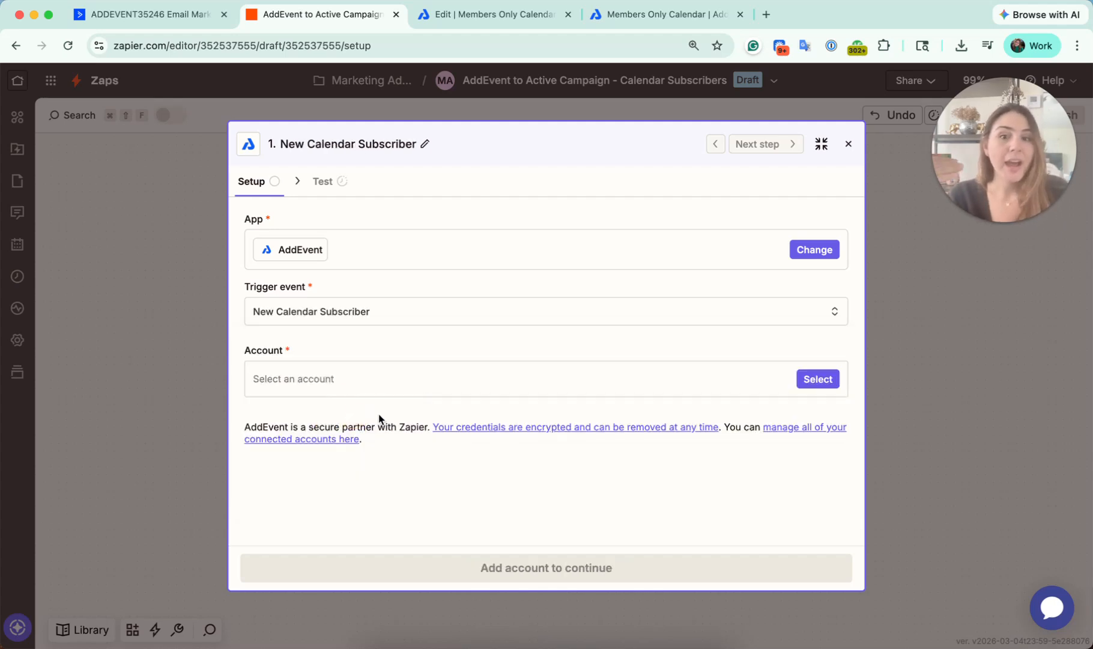
pyautogui.click(388, 382)
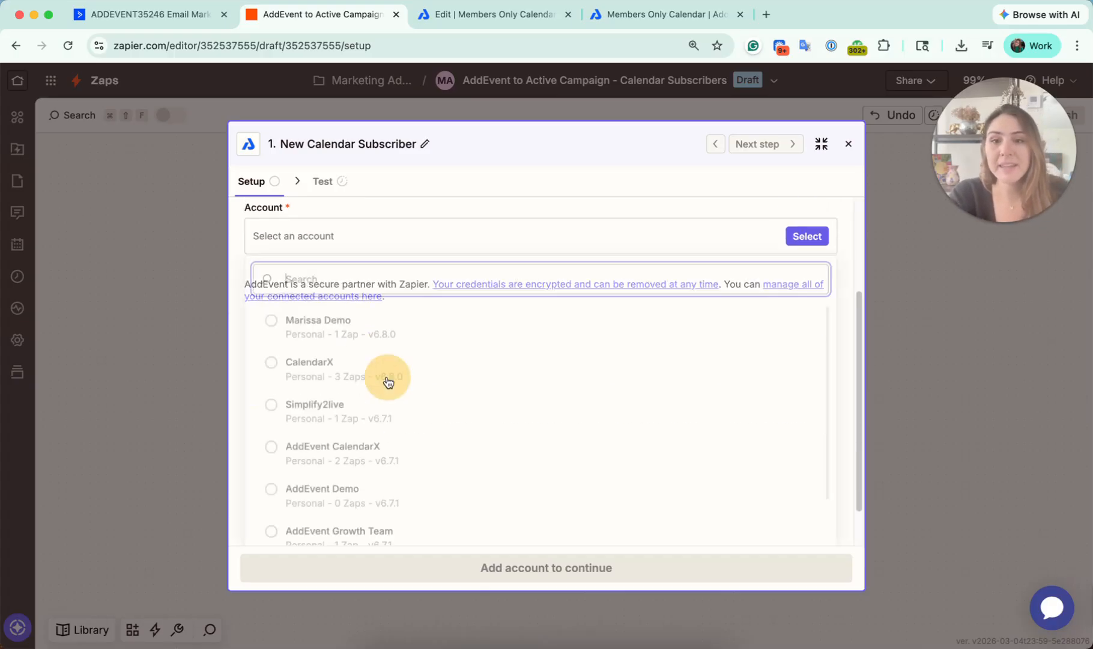
pyautogui.click(294, 274)
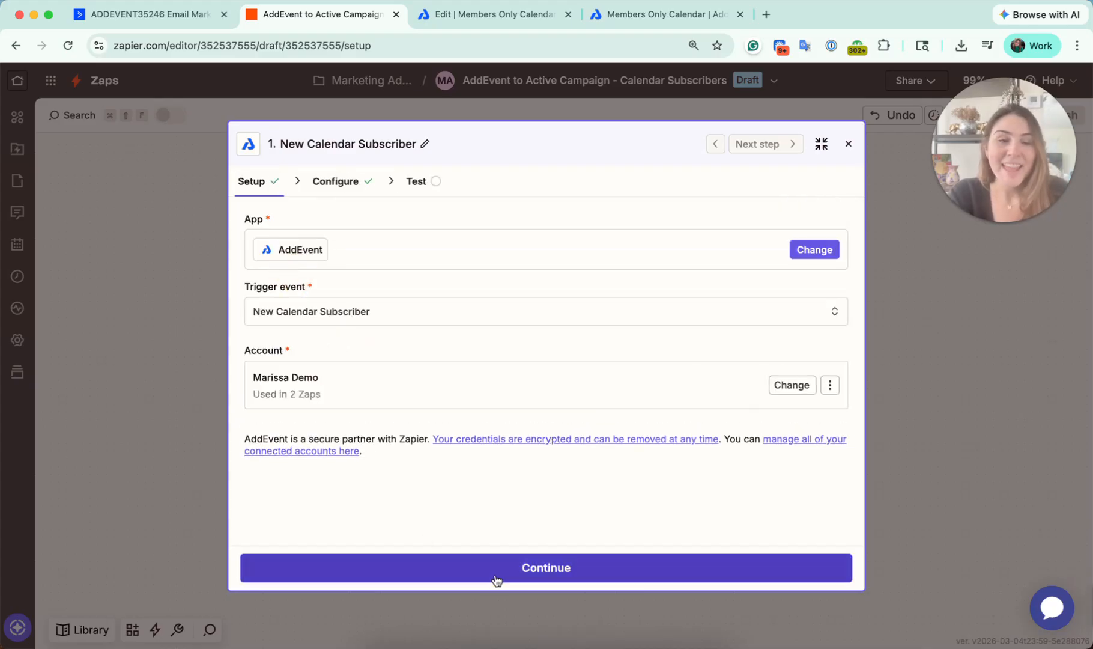
pyautogui.click(496, 580)
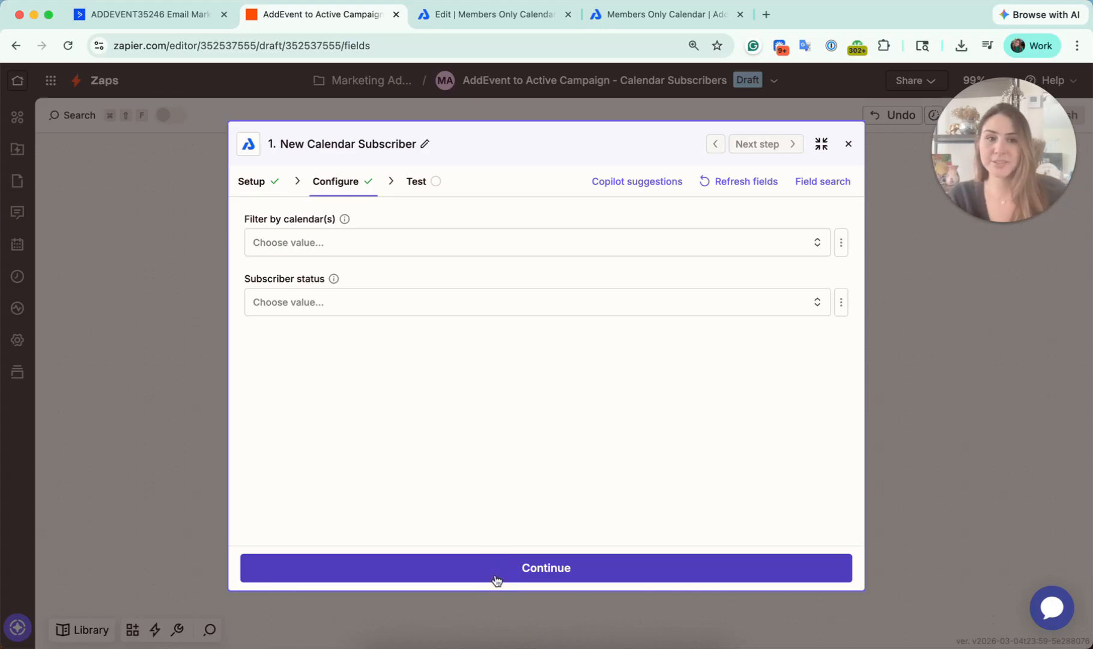
# Step: Filter the trigger by Members Only Calendar and test it with the Subscriber A record
pyautogui.click(270, 248)
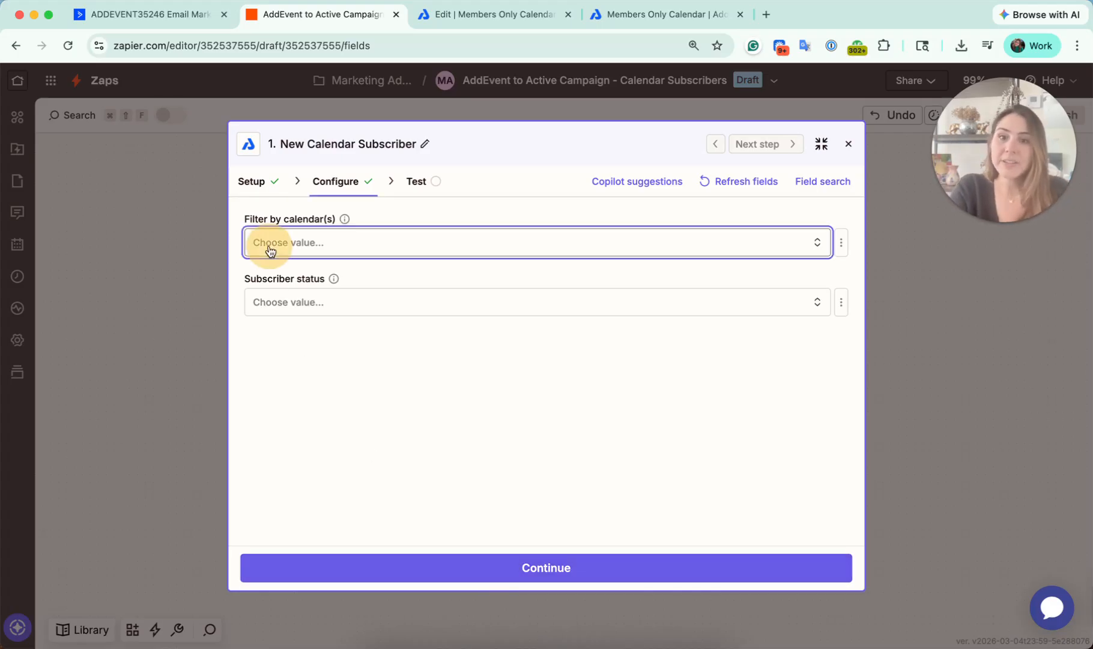
pyautogui.click(331, 348)
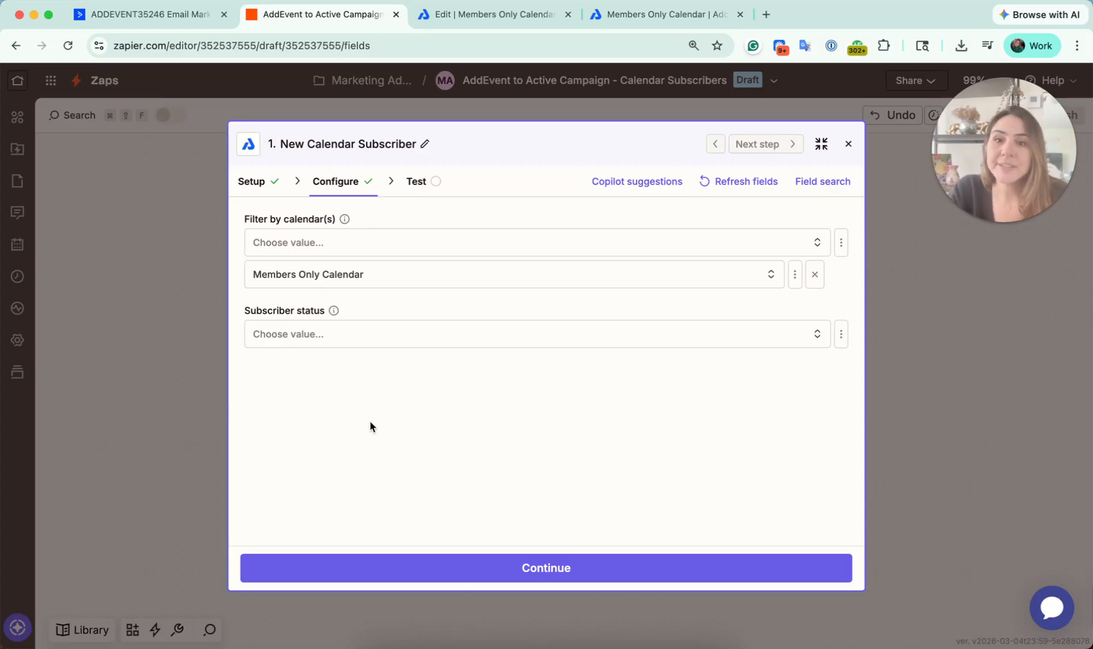
pyautogui.click(479, 579)
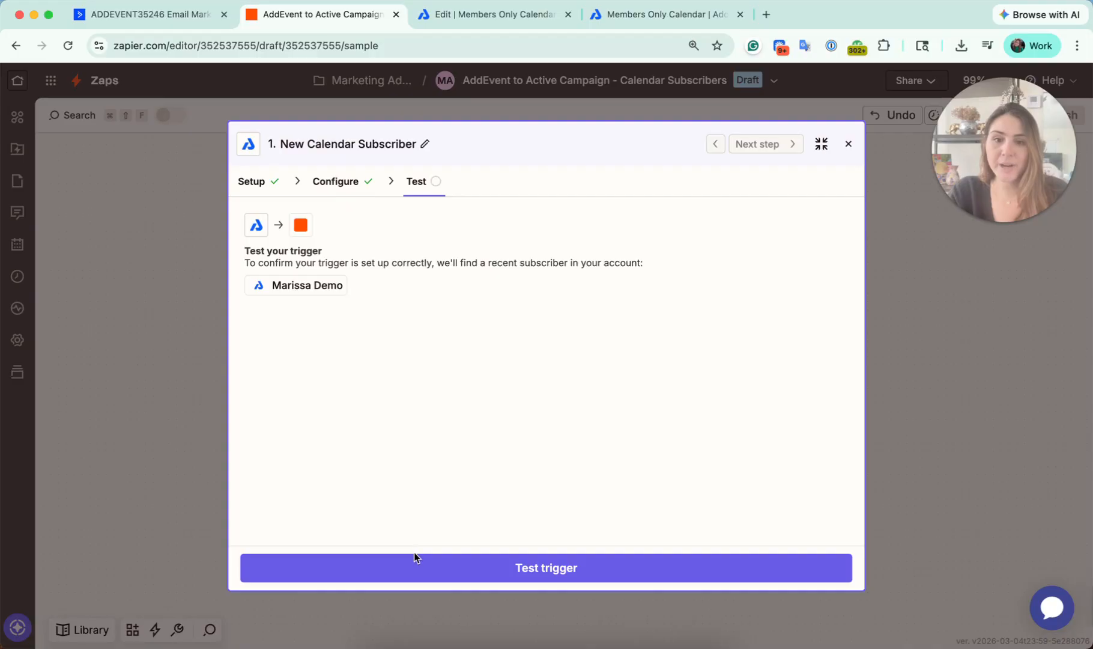
pyautogui.click(419, 578)
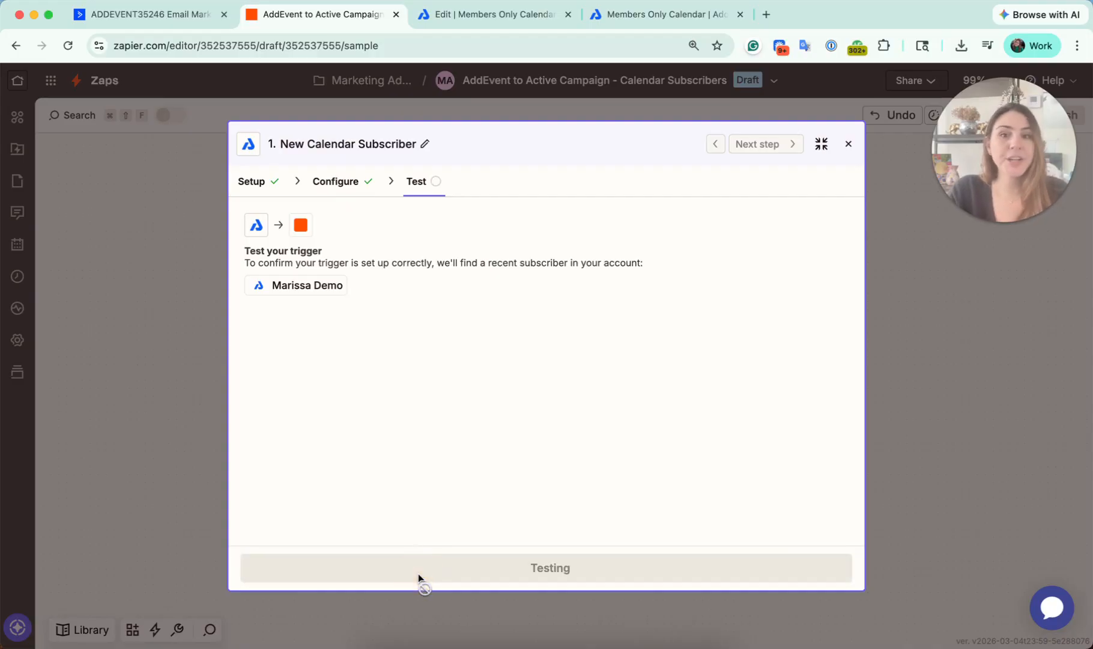
pyautogui.click(342, 472)
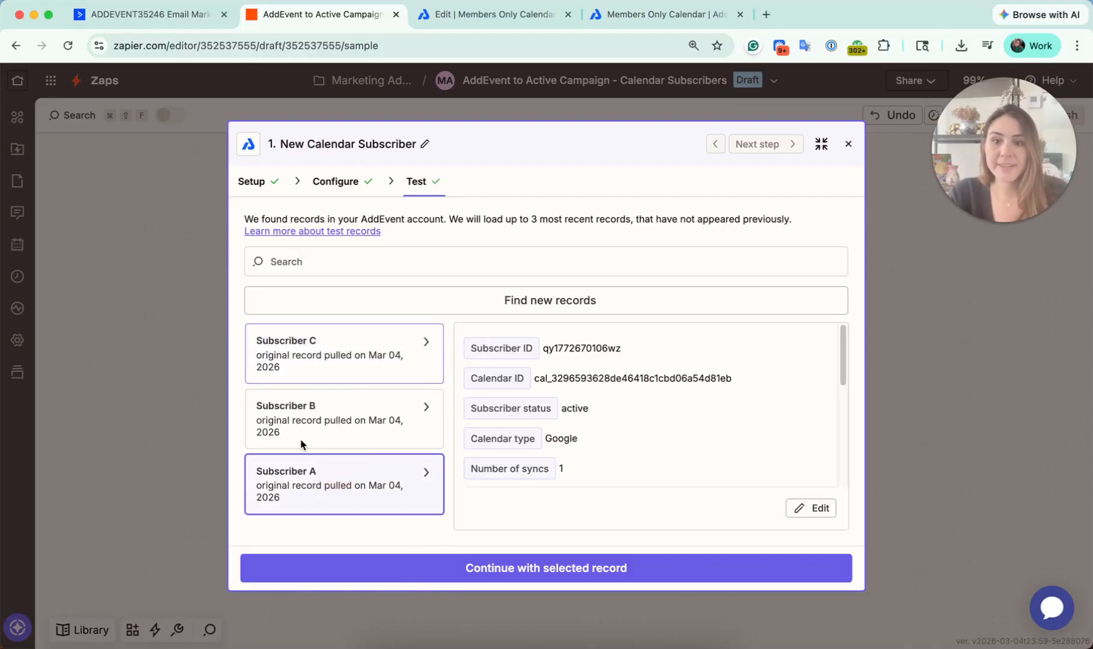
# Step: Switch to AddEvent, leave calendar editing and check the Members Only Calendar's subscriber list against the test records in Zapier
pyautogui.click(493, 14)
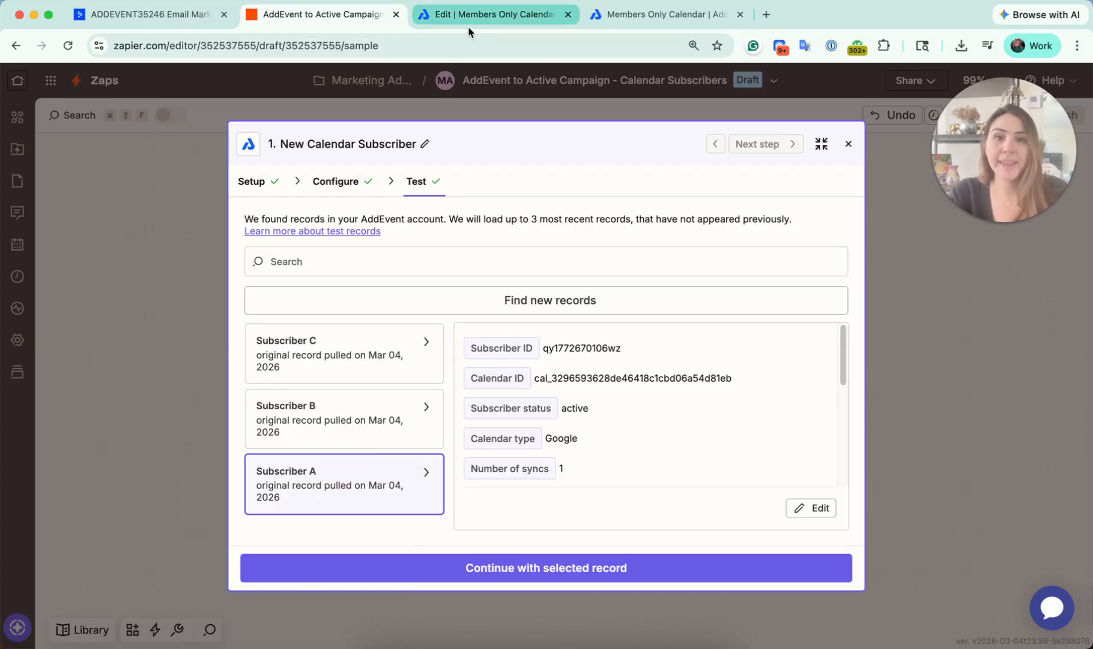
pyautogui.click(432, 132)
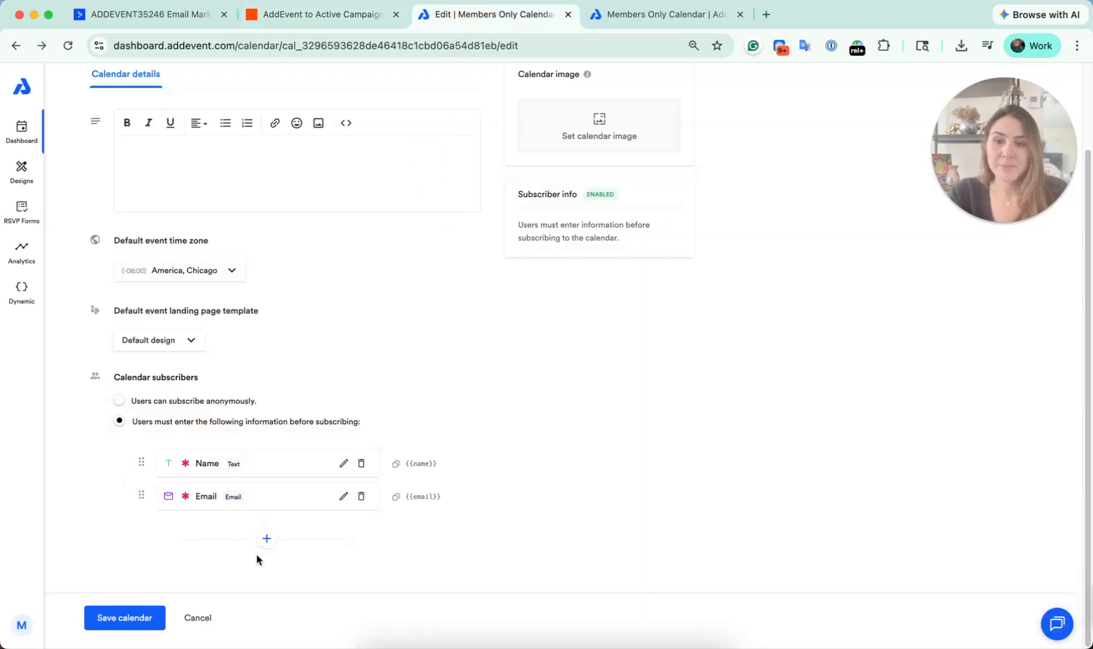
pyautogui.click(203, 632)
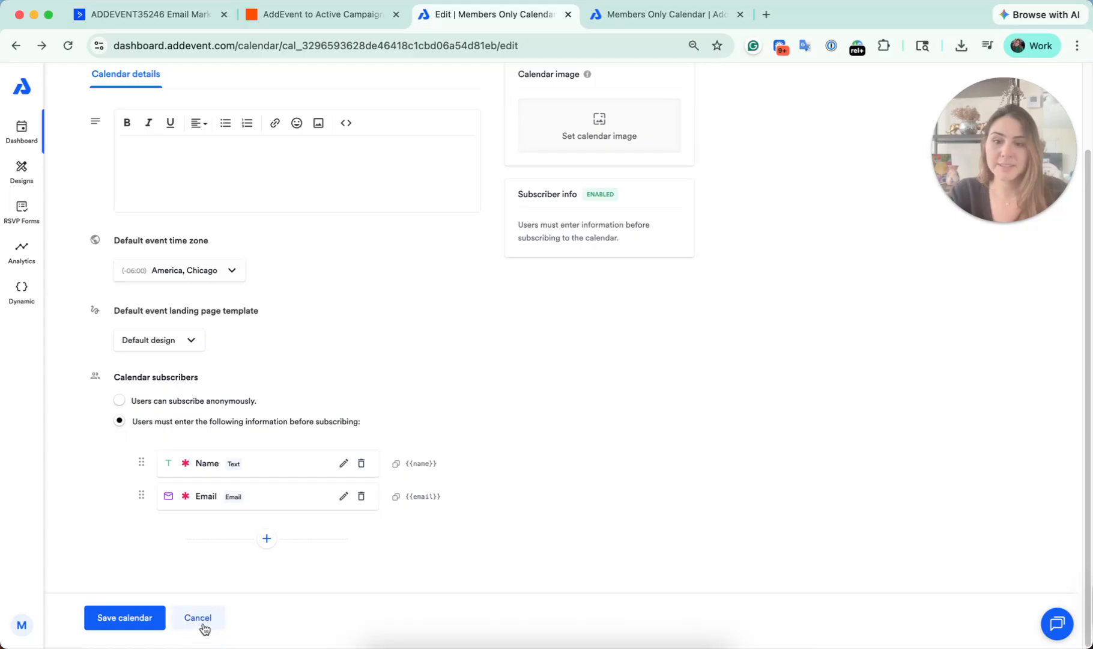
pyautogui.scroll(2, 237, 489)
pyautogui.click(201, 618)
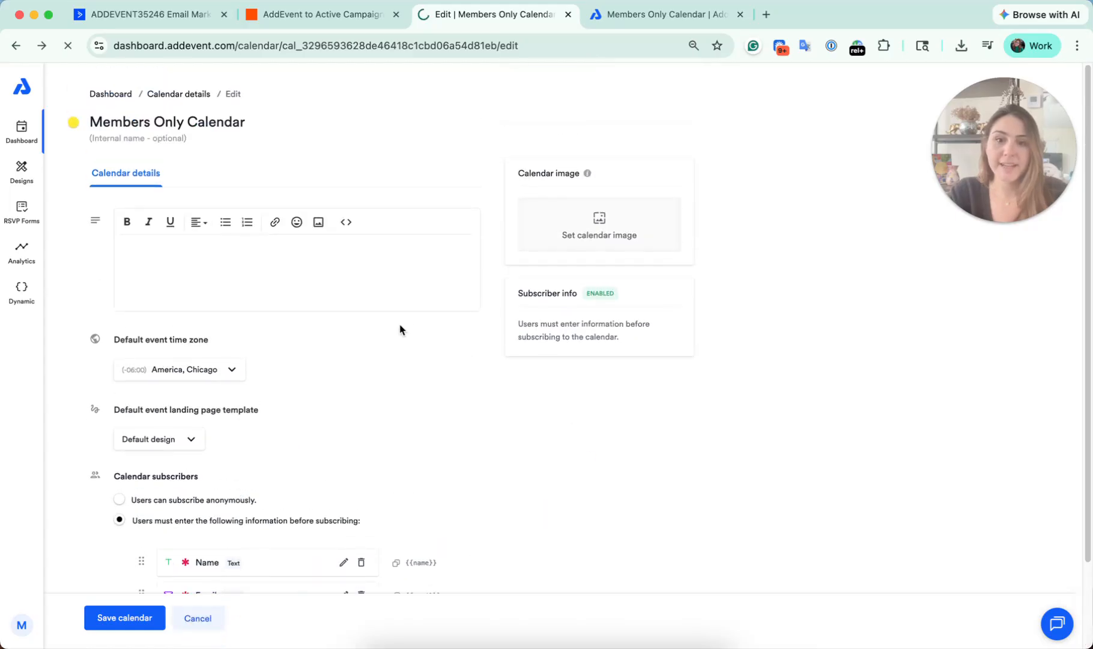
pyautogui.scroll(-4, 472, 325)
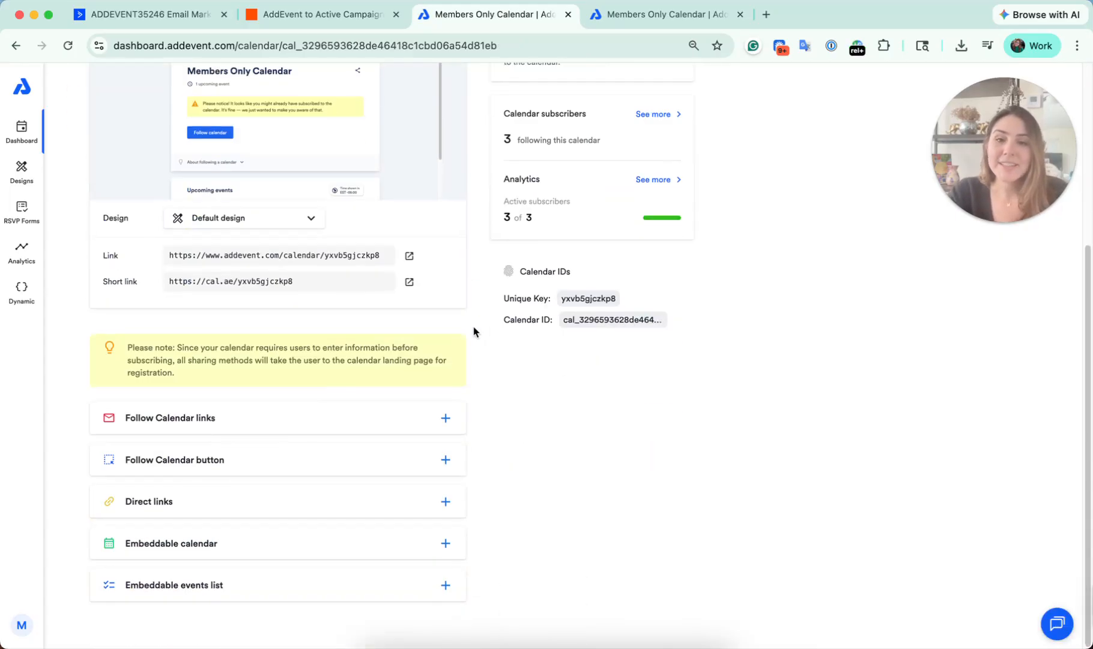
pyautogui.scroll(4, 477, 326)
pyautogui.click(648, 375)
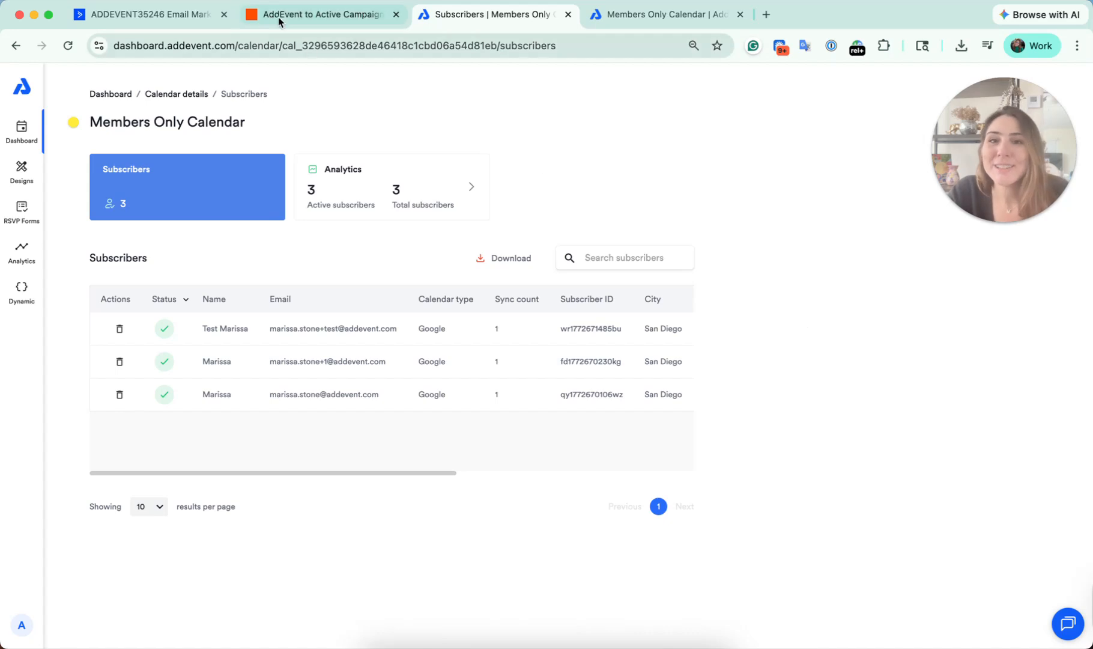
pyautogui.click(297, 14)
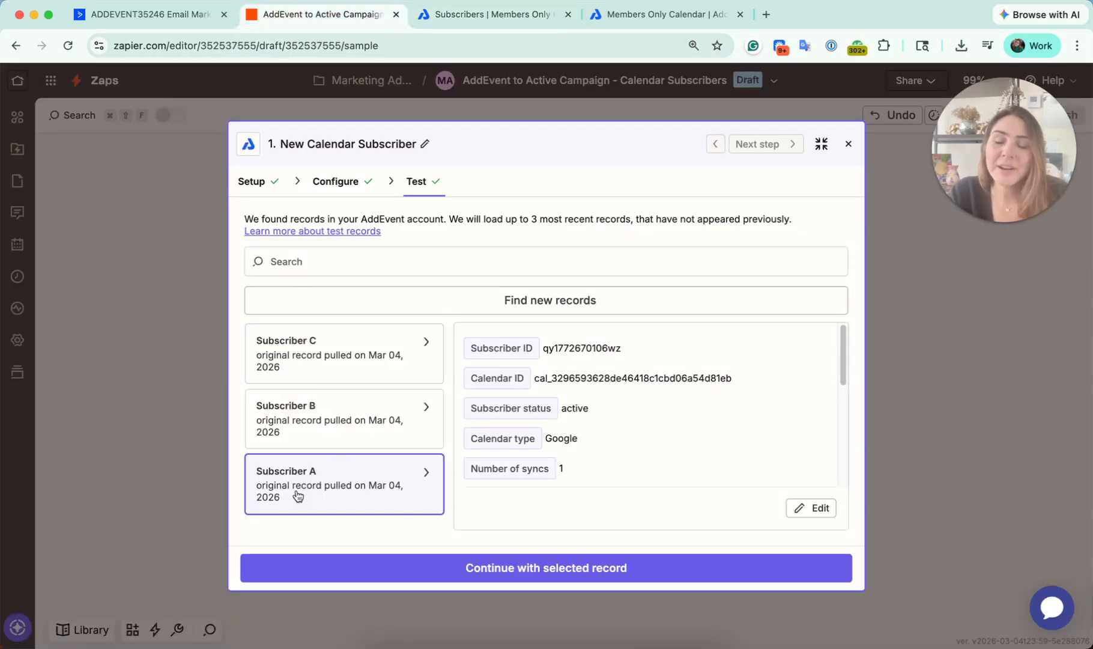
# Step: Continue with the Subscriber A record and add an ActiveCampaign action with the event Create or Update Contact
pyautogui.click(511, 561)
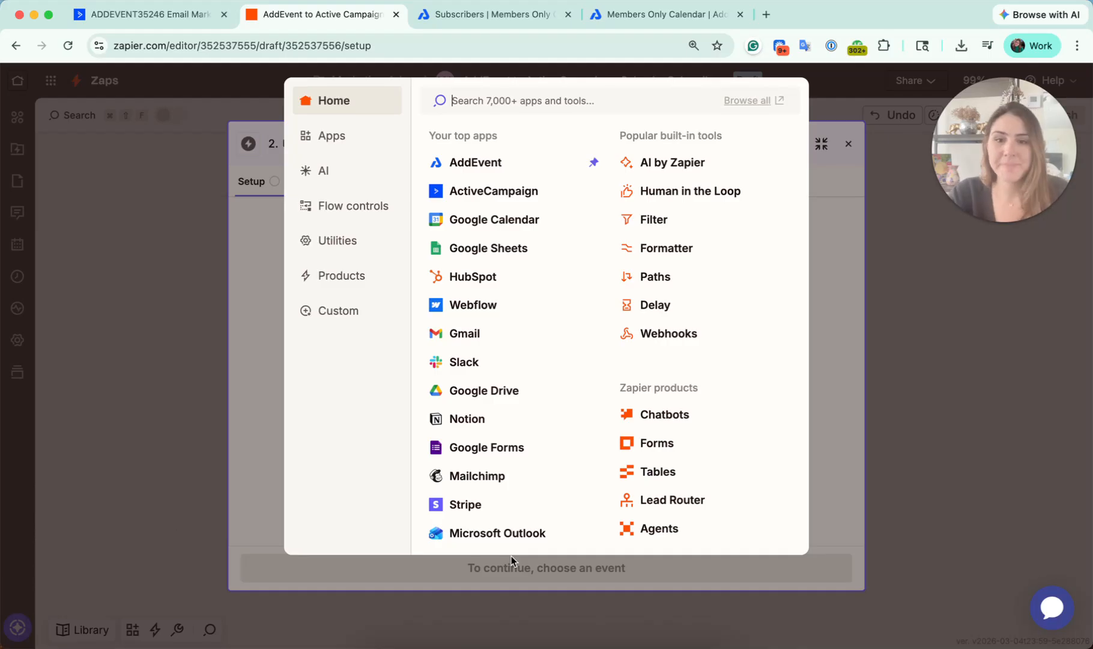
pyautogui.click(470, 192)
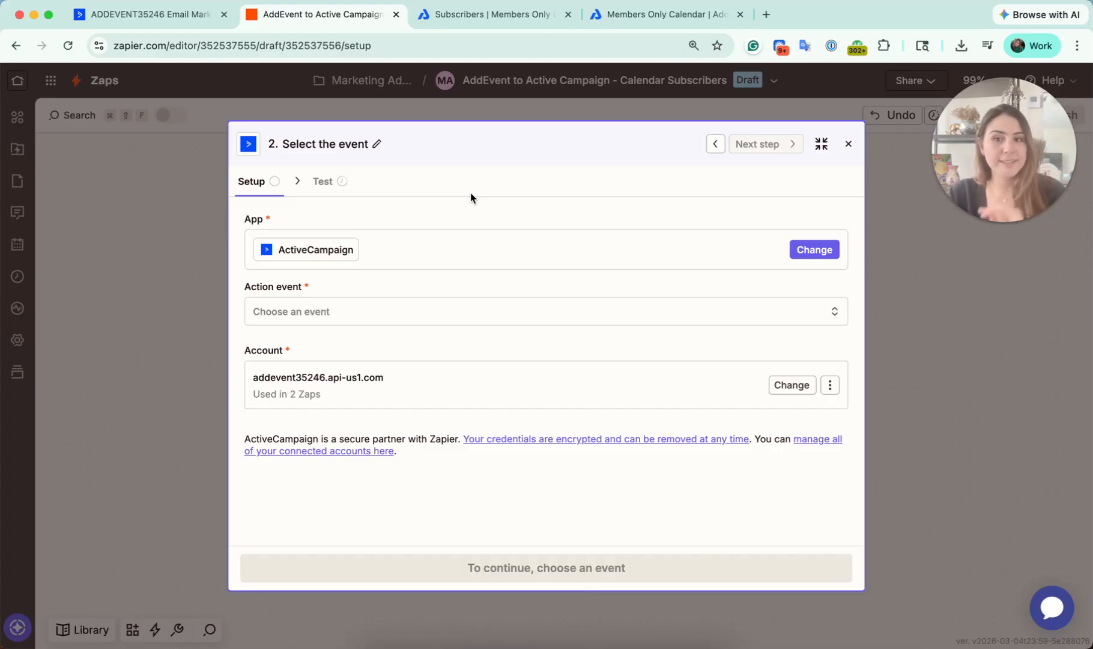
pyautogui.click(393, 309)
pyautogui.write('oont')
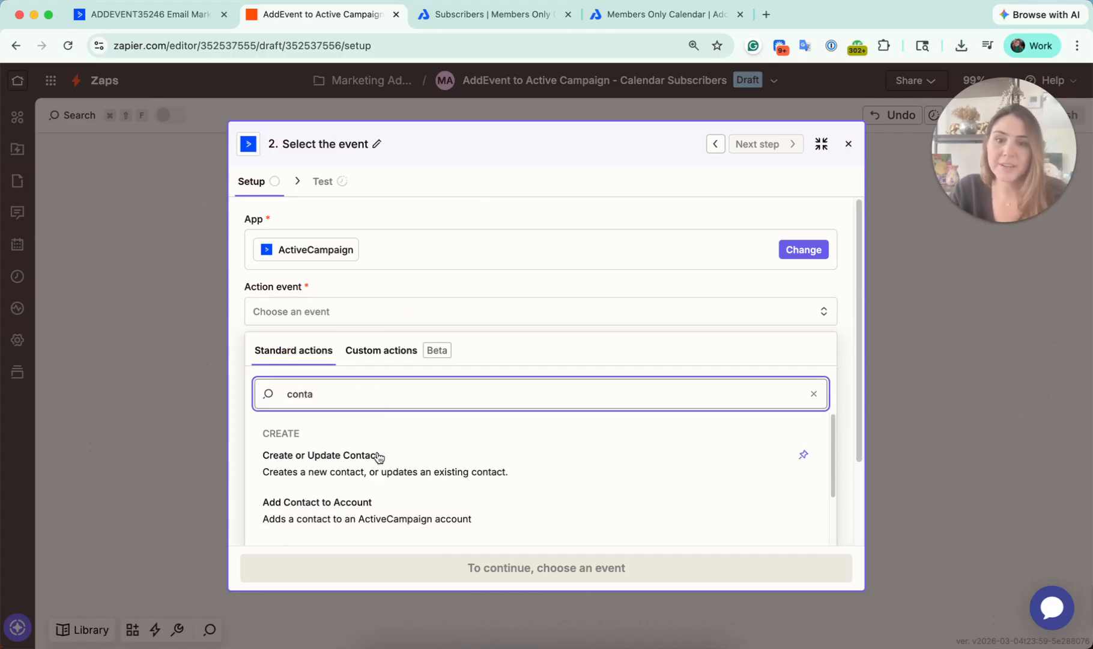
pyautogui.click(378, 455)
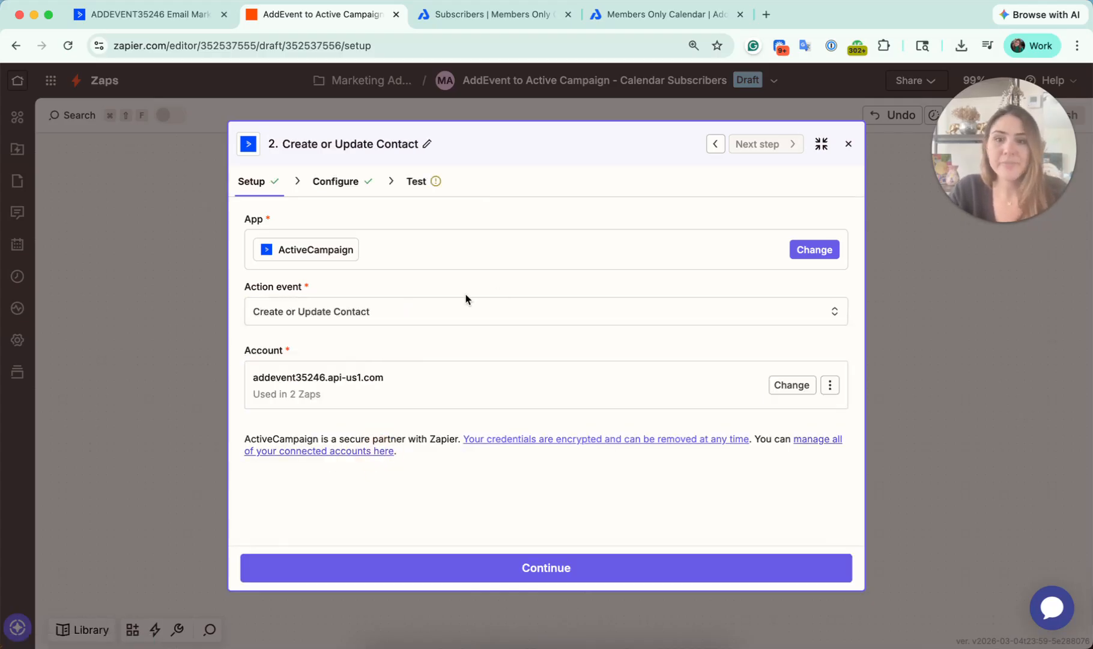
pyautogui.click(527, 566)
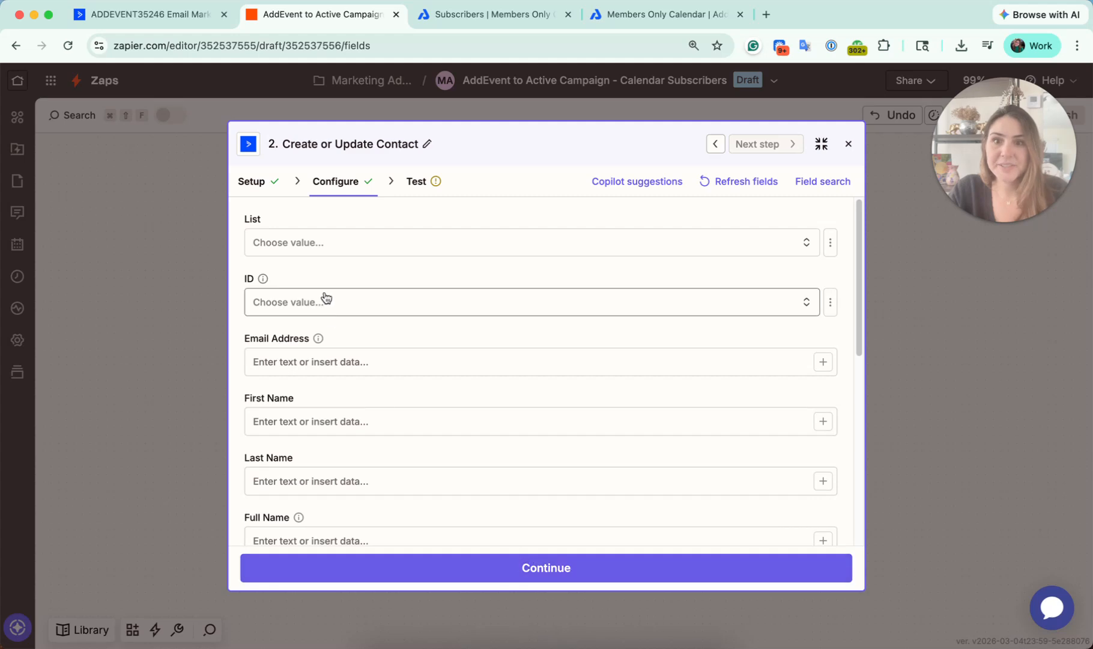
# Step: Map the contact's Email Address to Subscriber Form Data Email from the AddEvent trigger
pyautogui.scroll(-1, 342, 346)
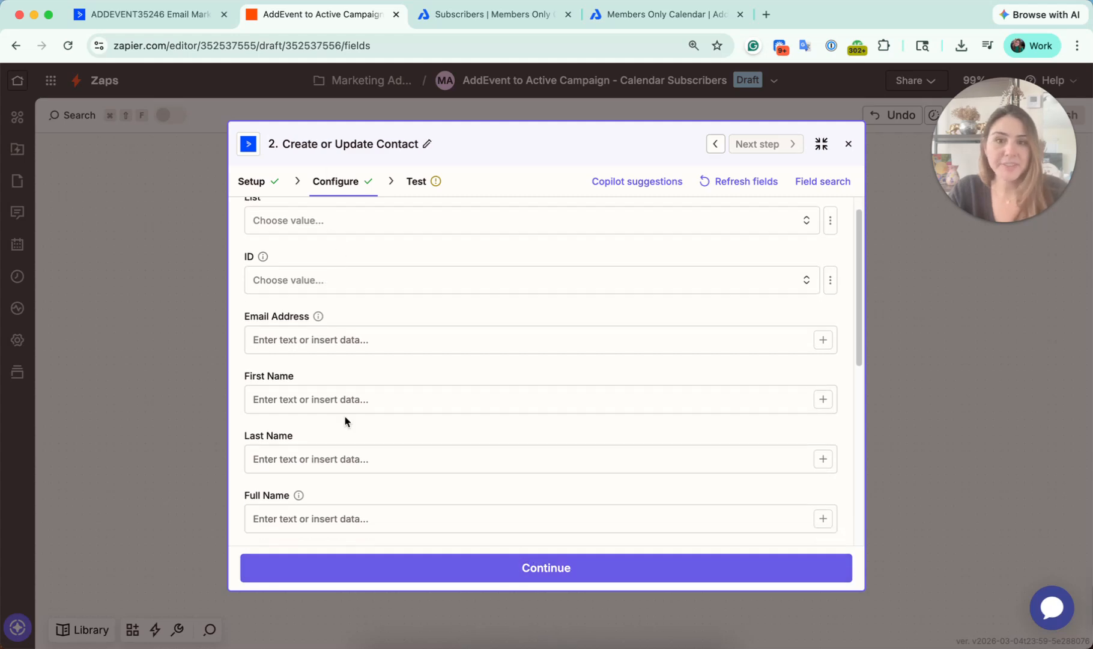
pyautogui.click(303, 340)
pyautogui.write('/')
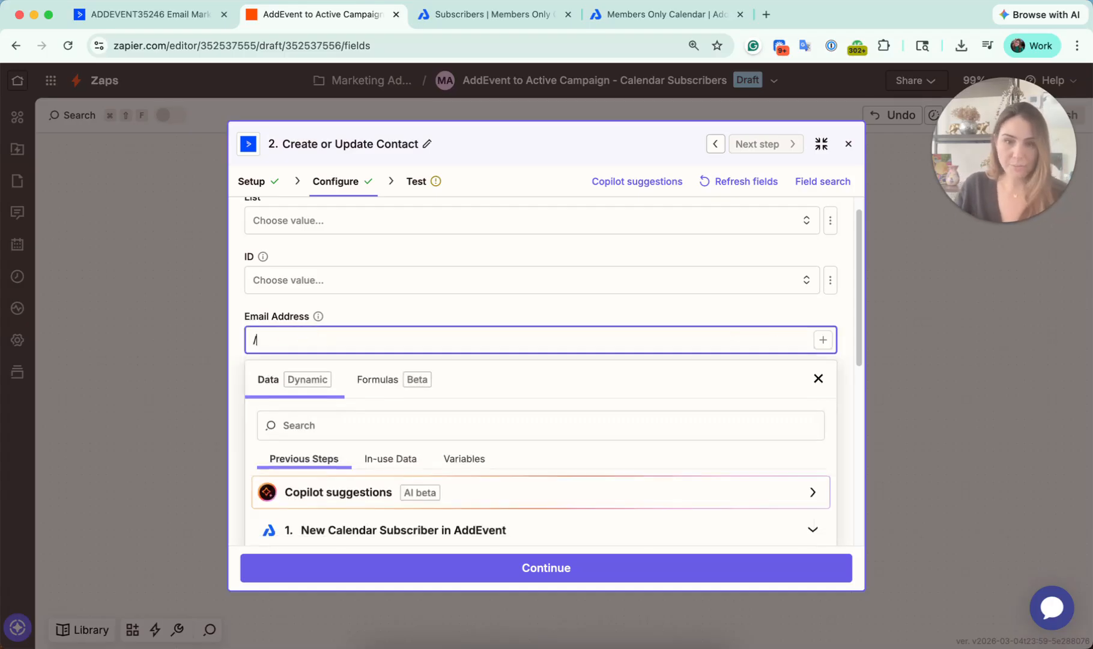
pyautogui.scroll(-5, 295, 313)
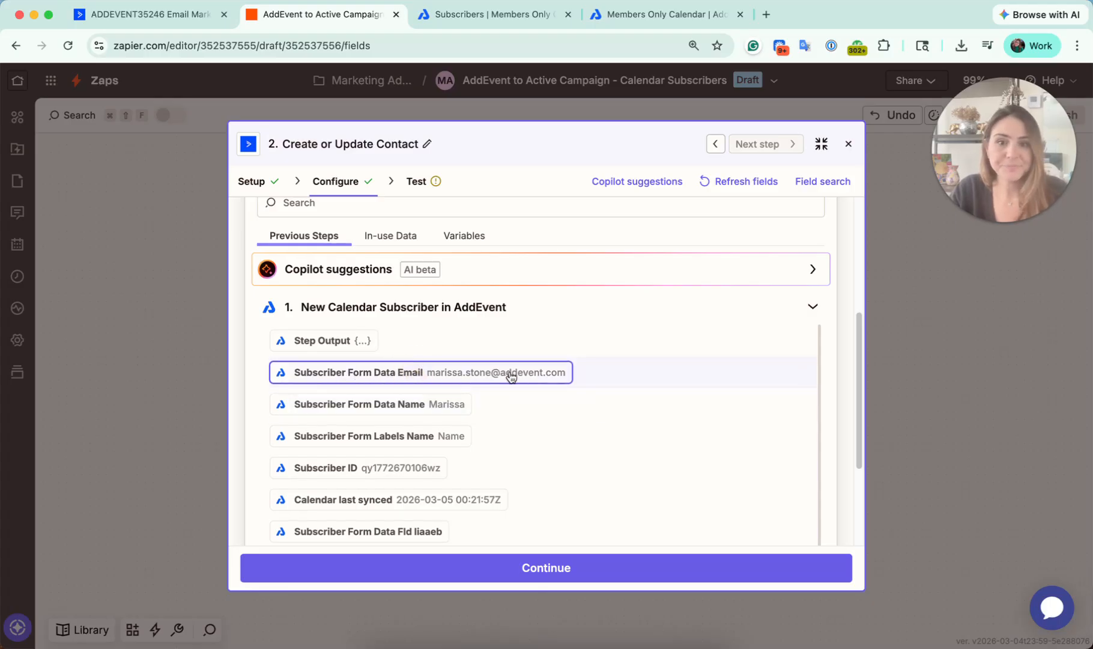
pyautogui.click(851, 393)
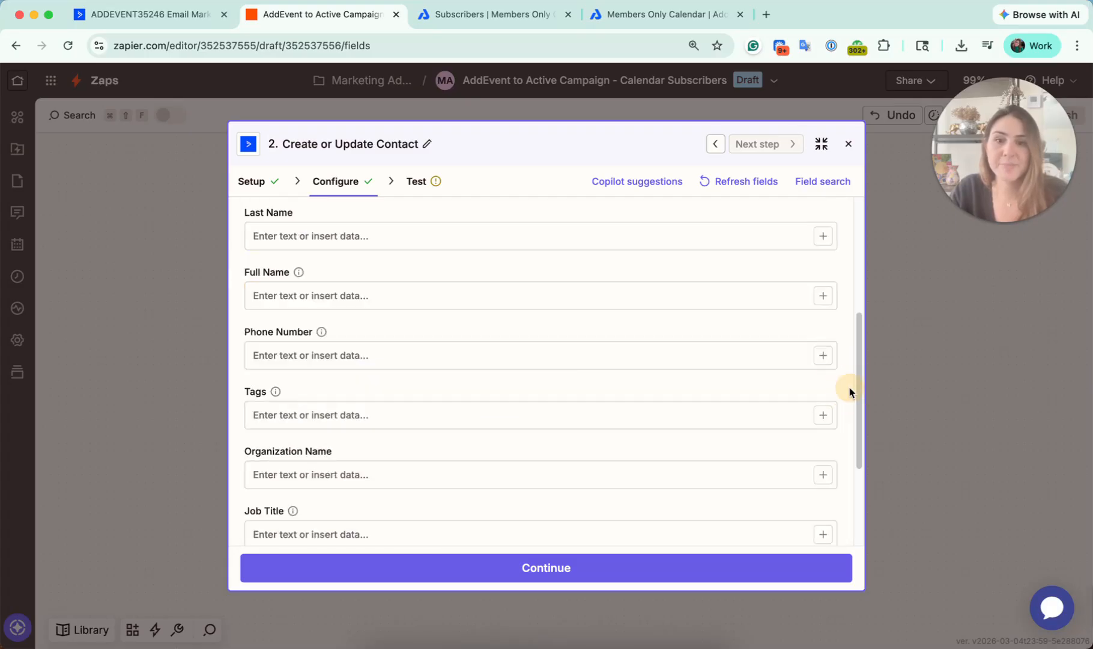
pyautogui.scroll(5, 570, 402)
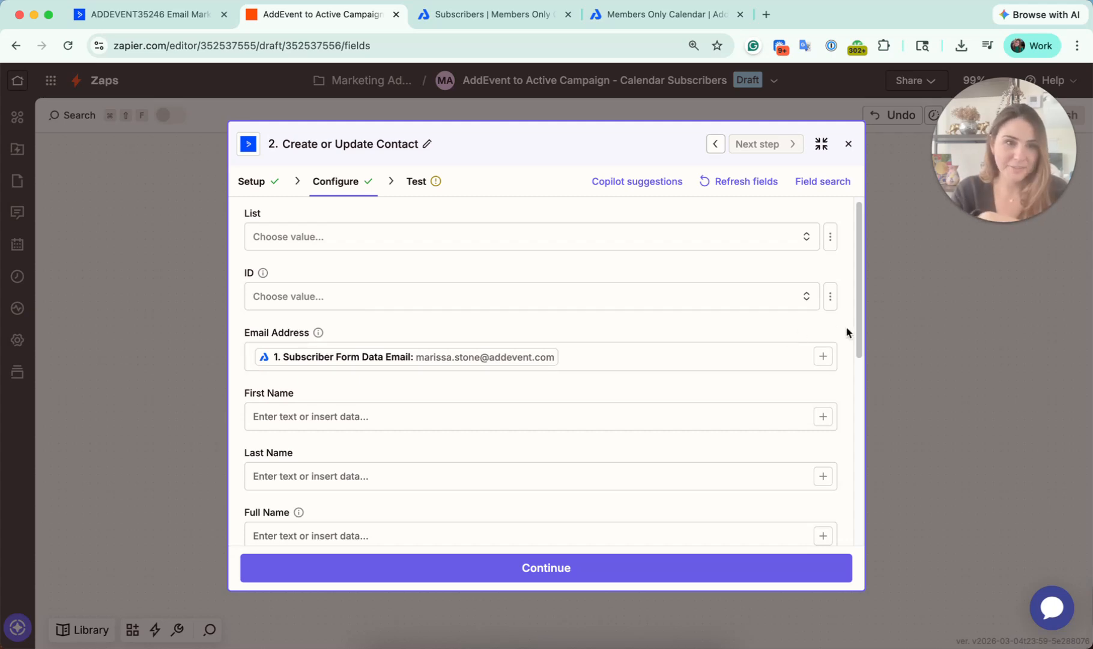
pyautogui.scroll(-5, 402, 381)
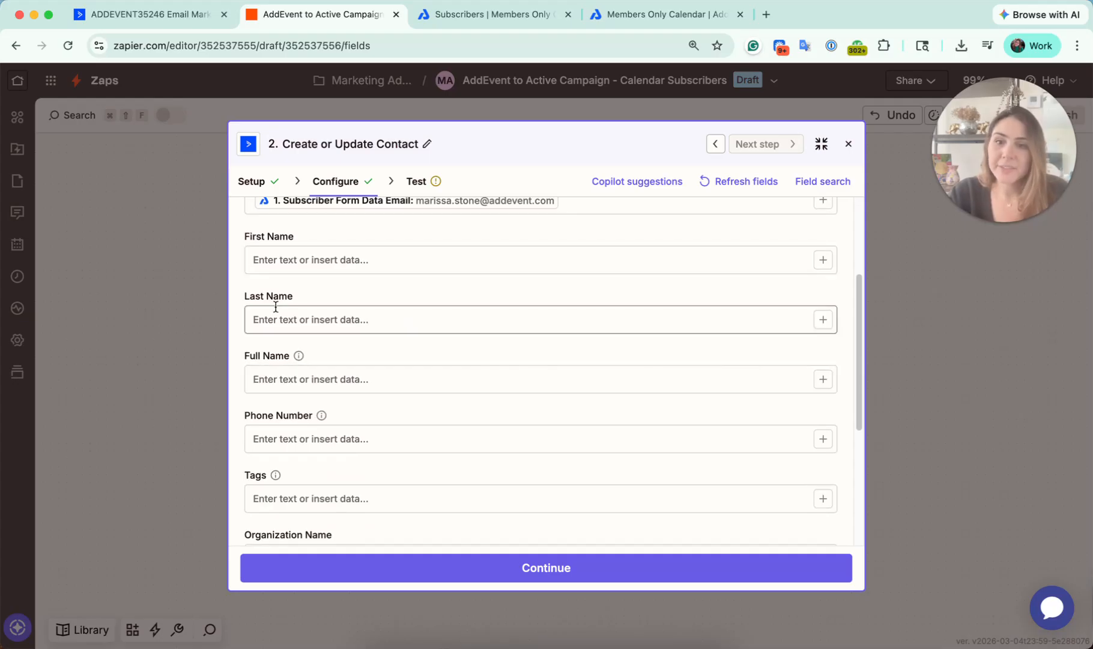
pyautogui.click(289, 381)
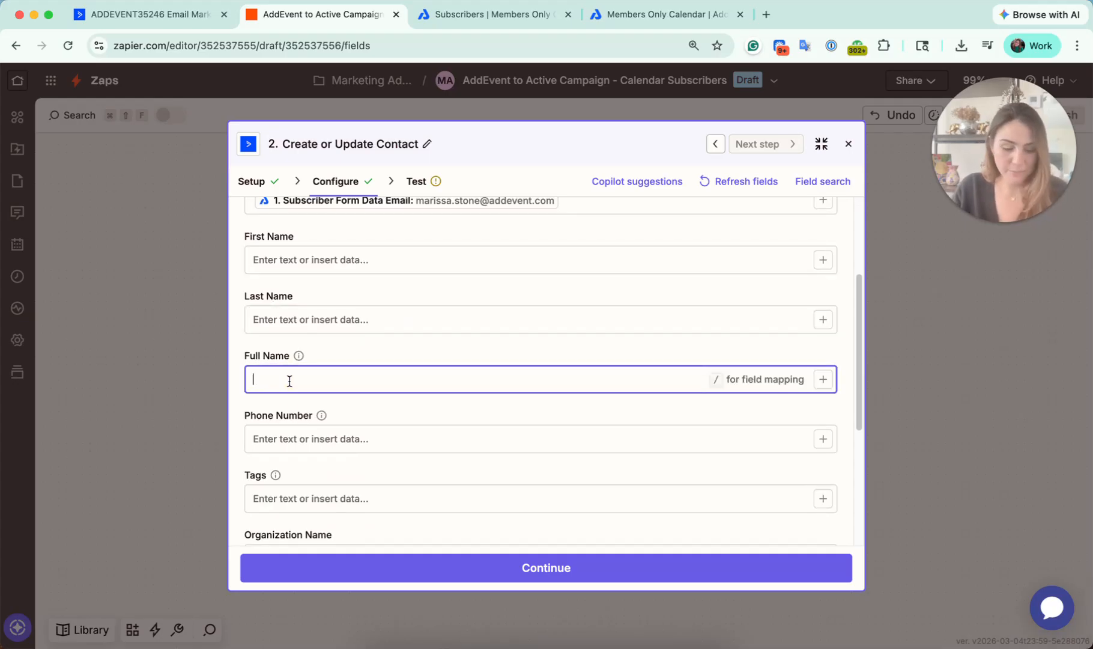
pyautogui.write('/name')
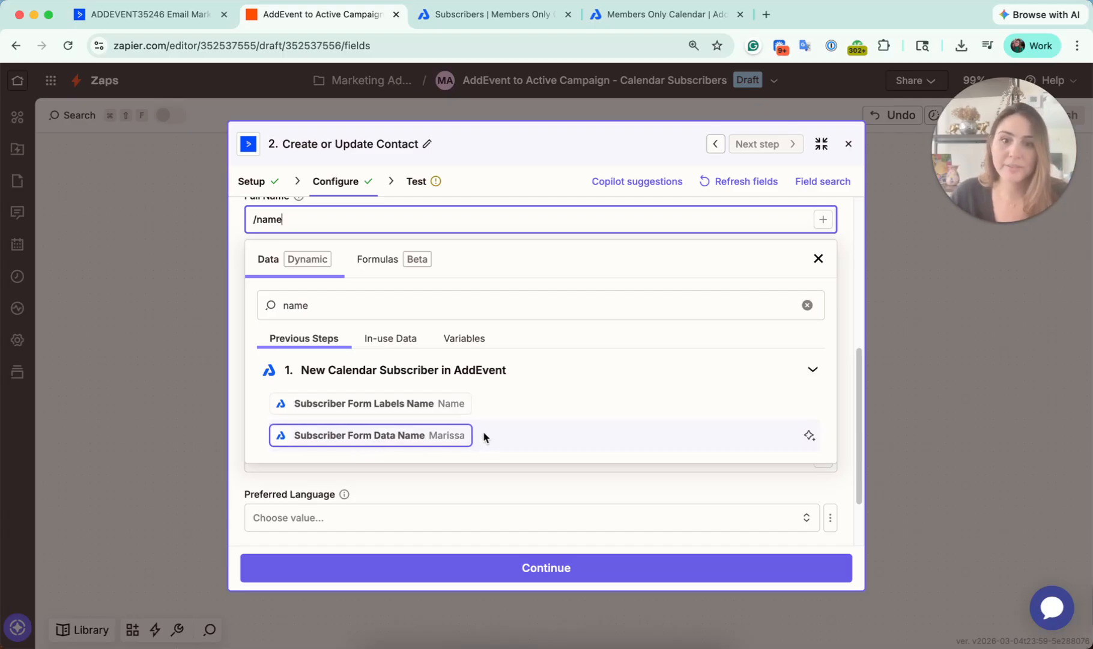
pyautogui.click(853, 436)
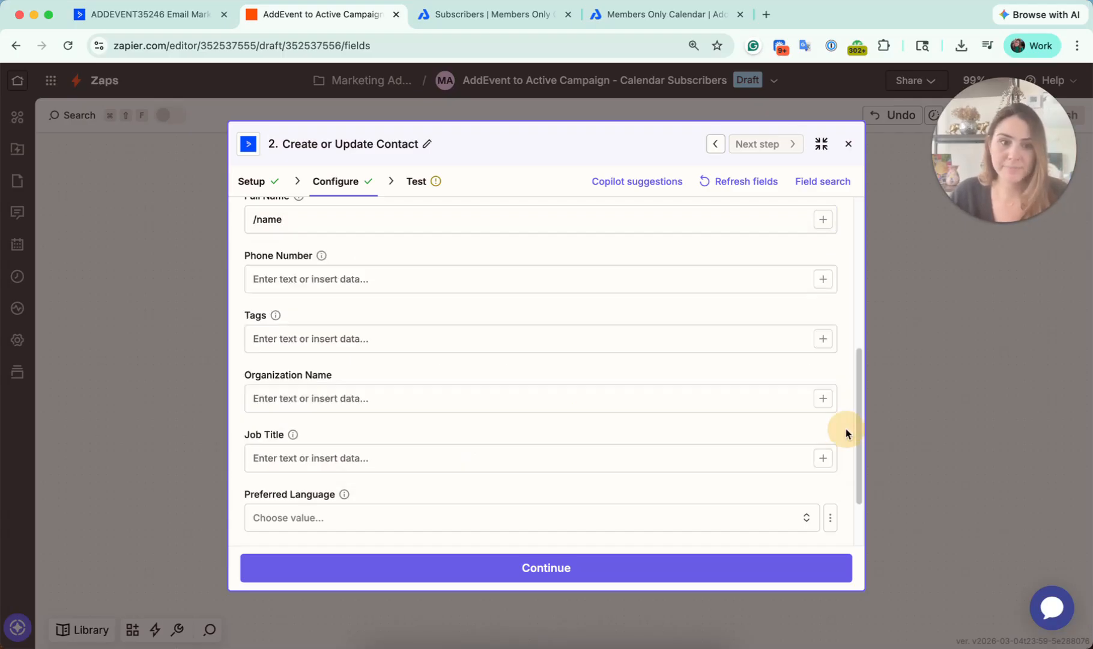
pyautogui.scroll(3, 667, 386)
pyautogui.scroll(2, 667, 386)
# Step: Replace the Full Name field's plain text with Subscriber Form Data Name from the AddEvent trigger
pyautogui.scroll(-5, 667, 386)
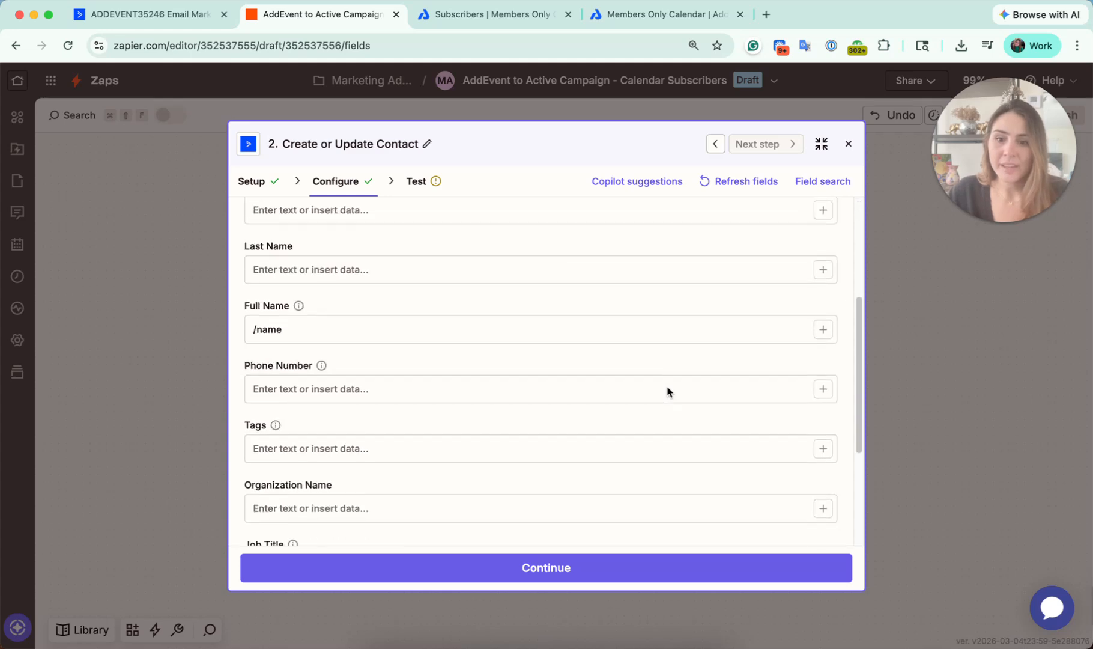
pyautogui.doubleClick(295, 319)
pyautogui.click(312, 325)
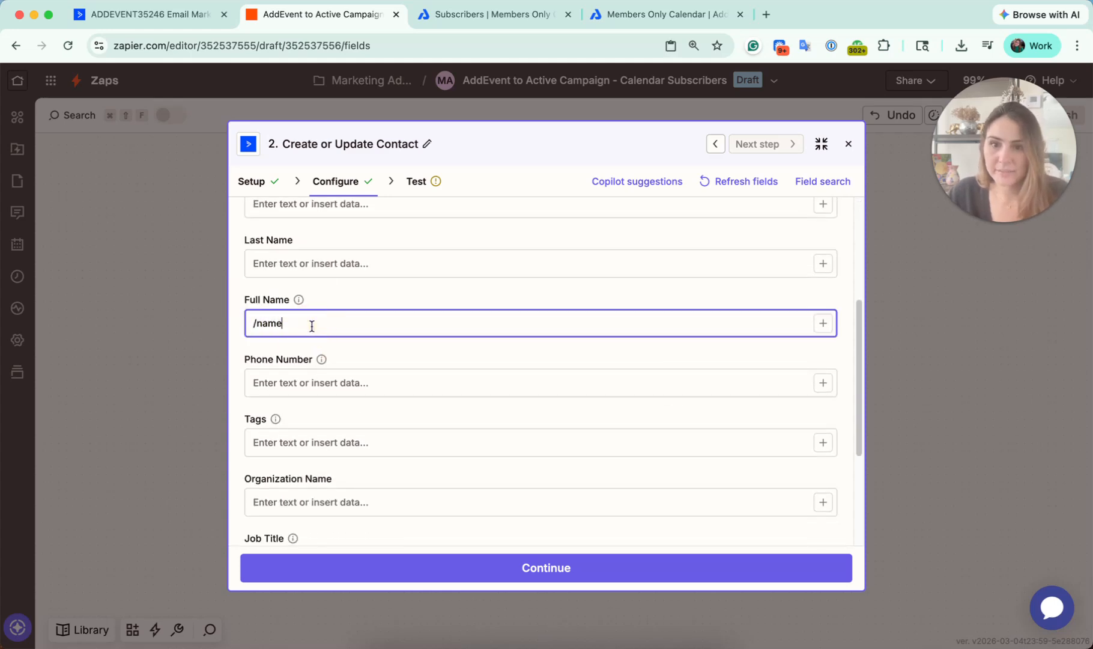
pyautogui.press('super+a')
pyautogui.write('/na')
pyautogui.press('BackSpace')
pyautogui.write('am')
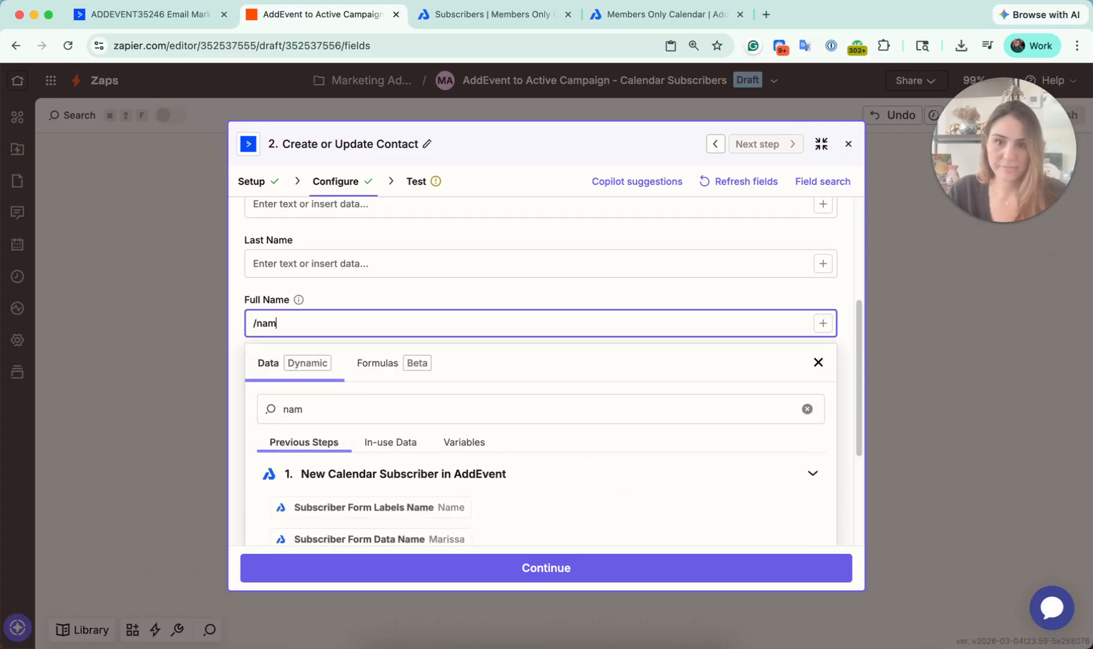
pyautogui.click(457, 537)
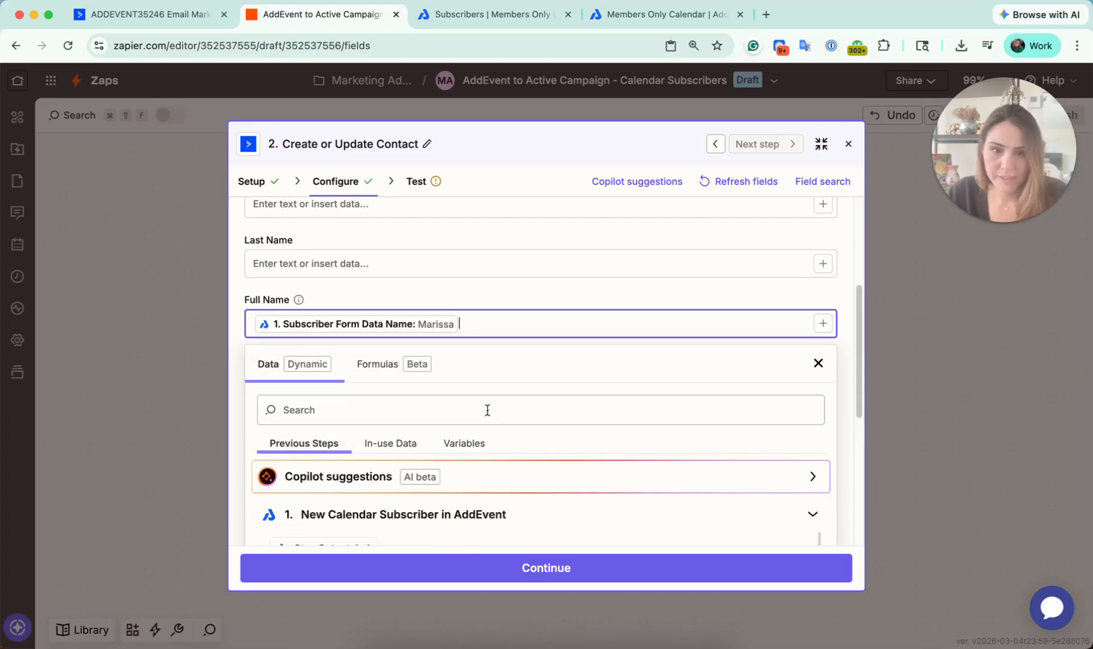
pyautogui.click(238, 354)
pyautogui.scroll(-1, 236, 354)
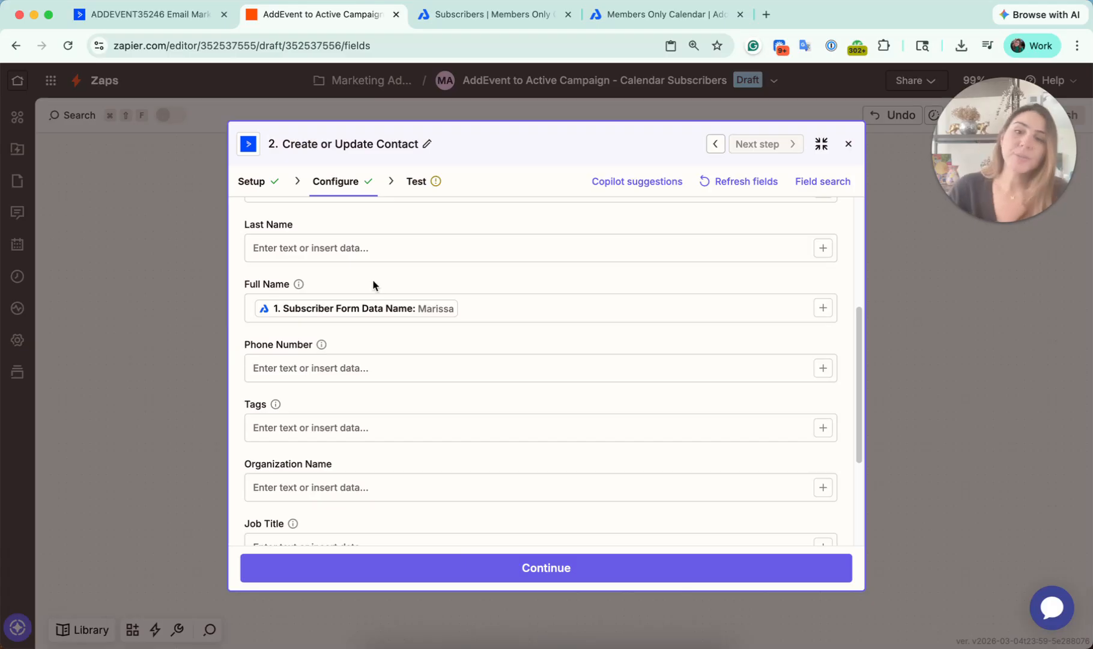
# Step: Review the mapped contact fields and test the action by sending the contact to ActiveCampaign
pyautogui.scroll(-2, 374, 286)
pyautogui.scroll(5, 373, 310)
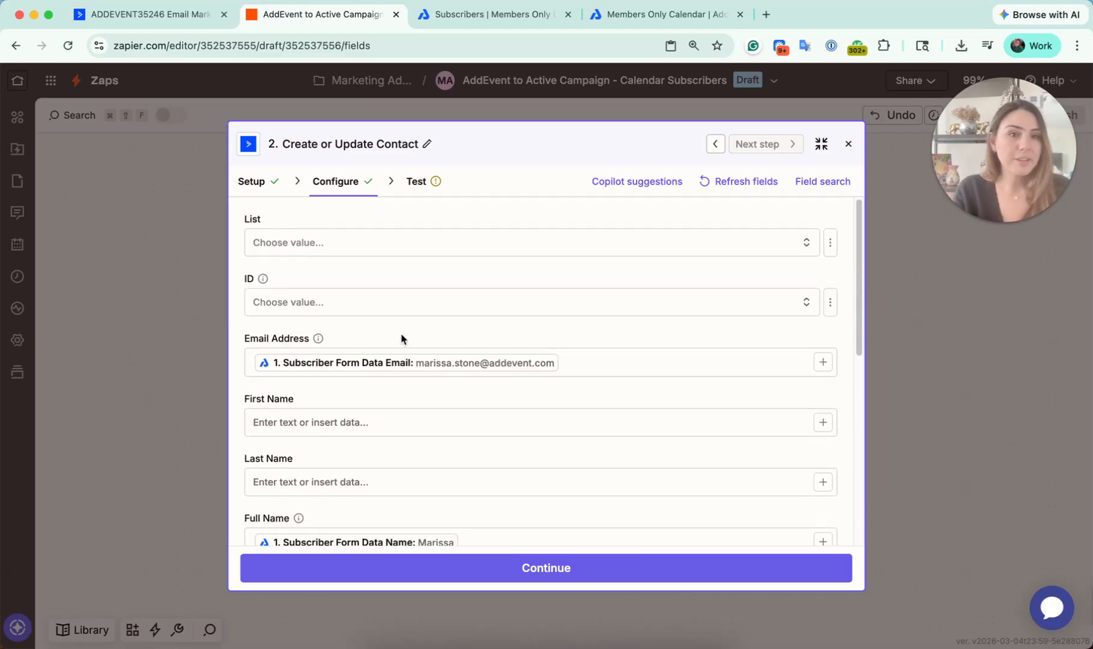
pyautogui.click(659, 567)
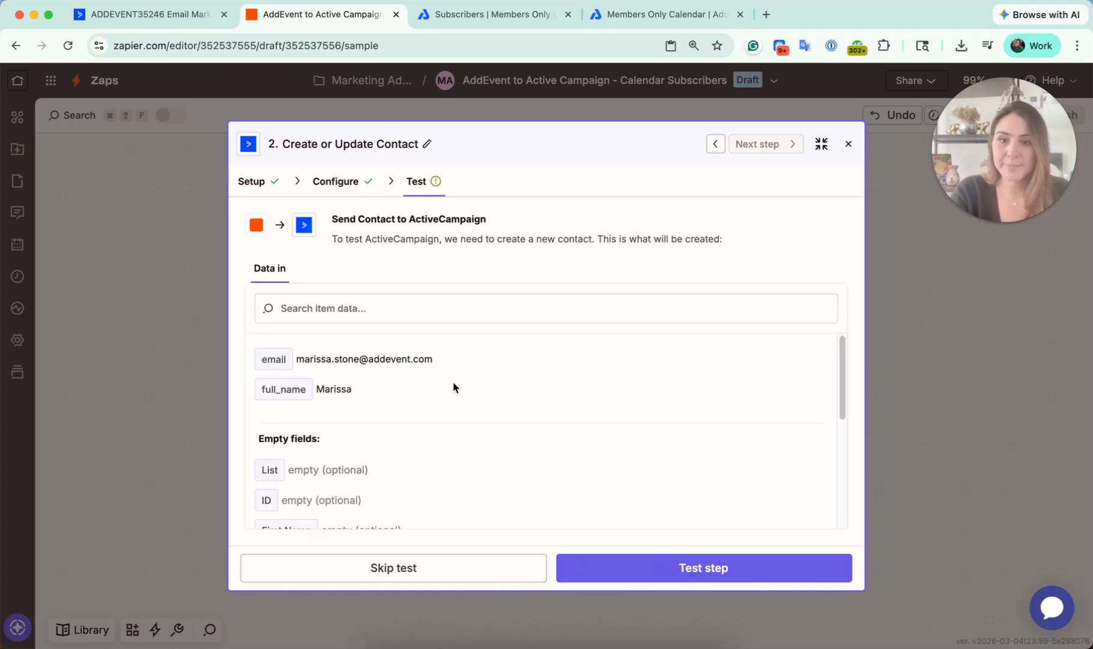
pyautogui.click(675, 569)
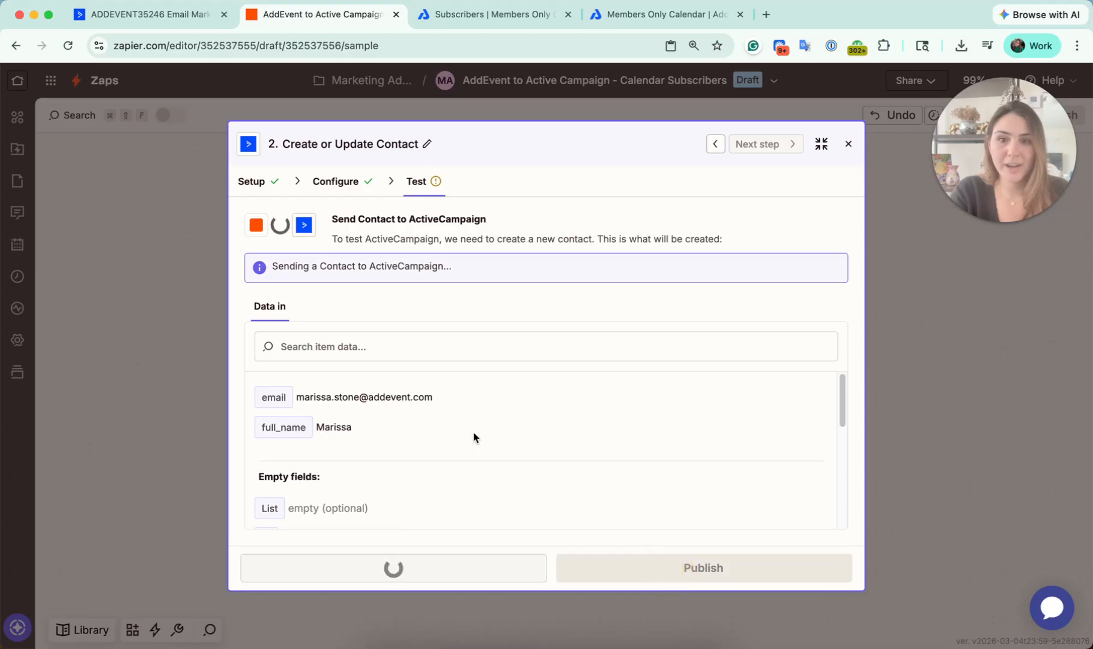
# Step: Switch to ActiveCampaign and reload the contact list to check for the test contact, comparing with the test result in Zapier
pyautogui.click(151, 22)
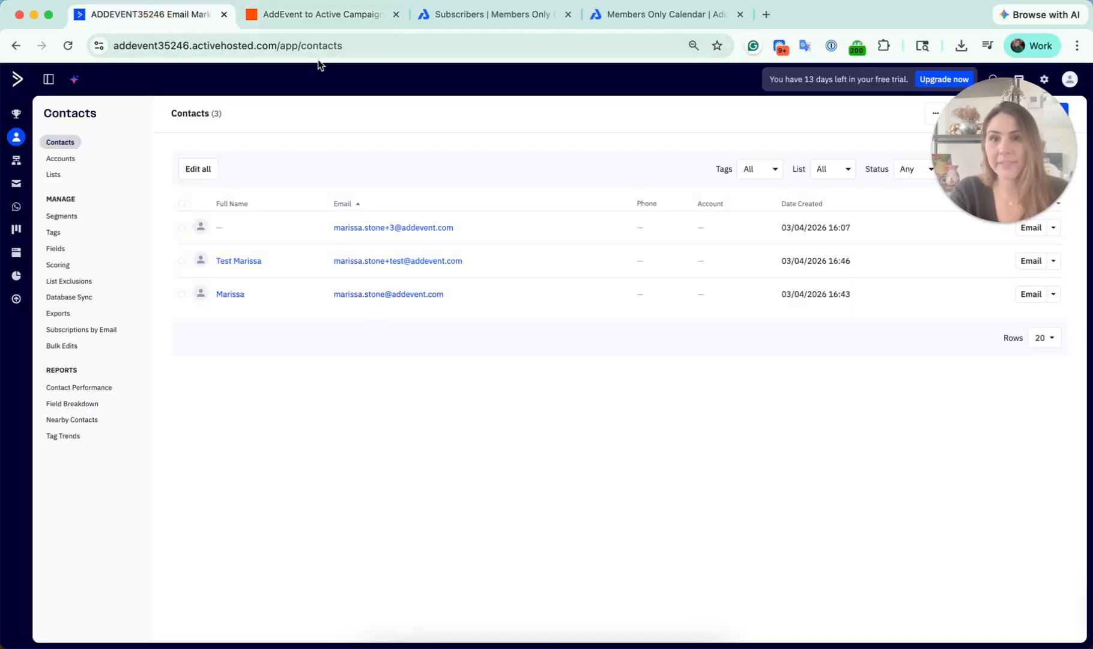
pyautogui.click(318, 15)
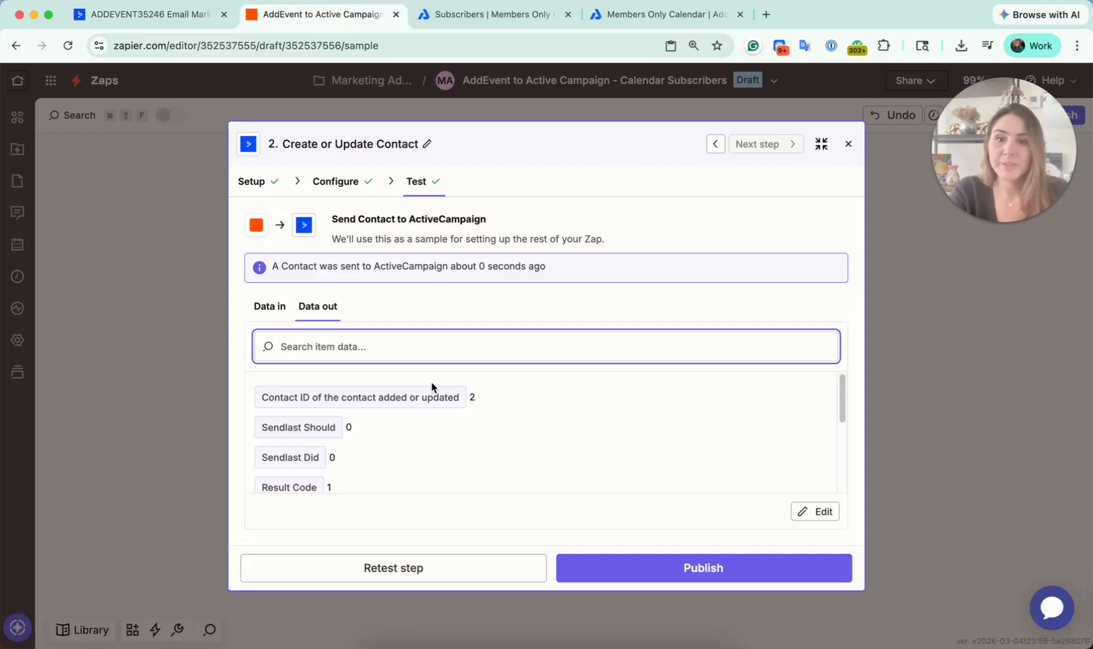
pyautogui.click(115, 20)
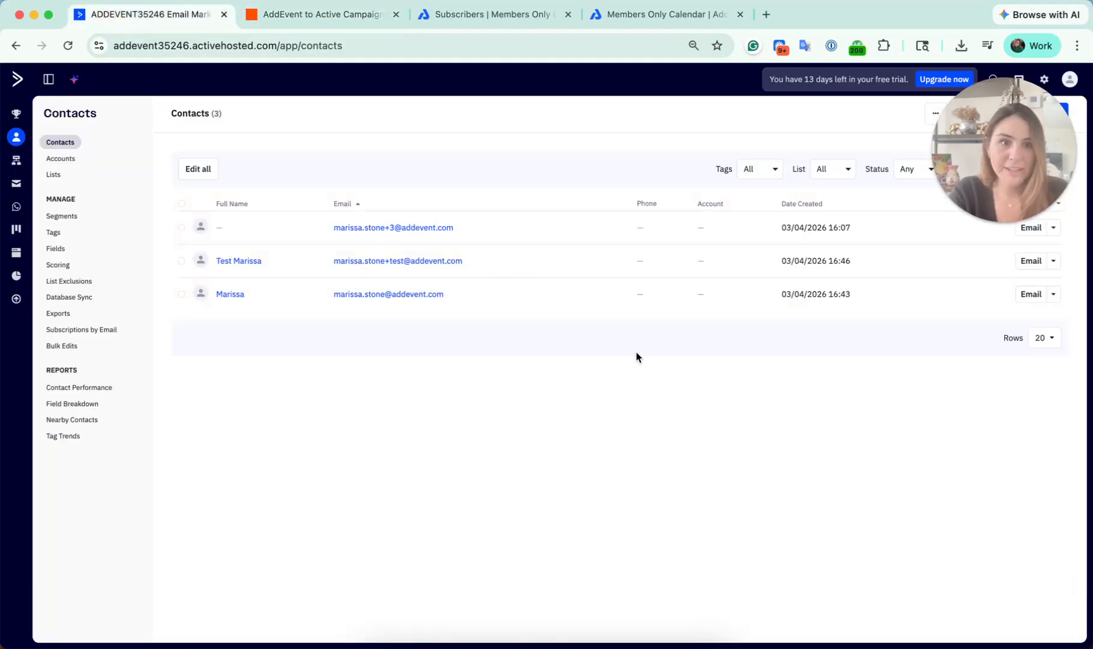
pyautogui.press('super+r')
pyautogui.moveTo(949, 164); pyautogui.dragTo(911, 468)
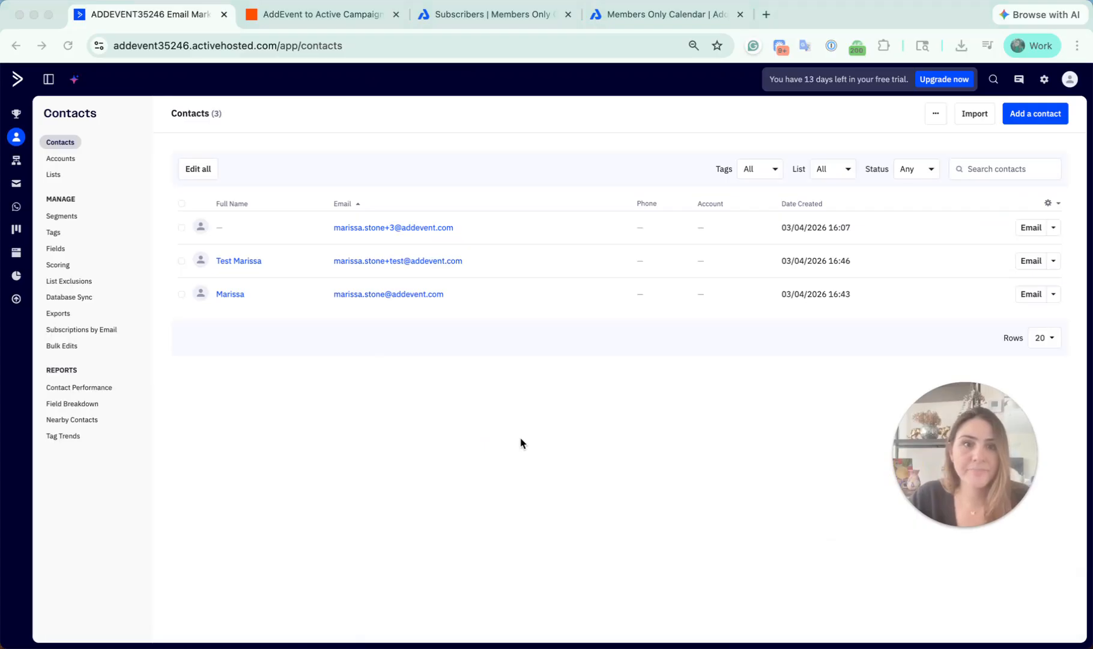
# Step: Switch to the Members Only Calendar's public page and register to follow it with the test name and the e-mail extended by "+test2"
pyautogui.click(517, 14)
pyautogui.click(606, 16)
pyautogui.click(271, 298)
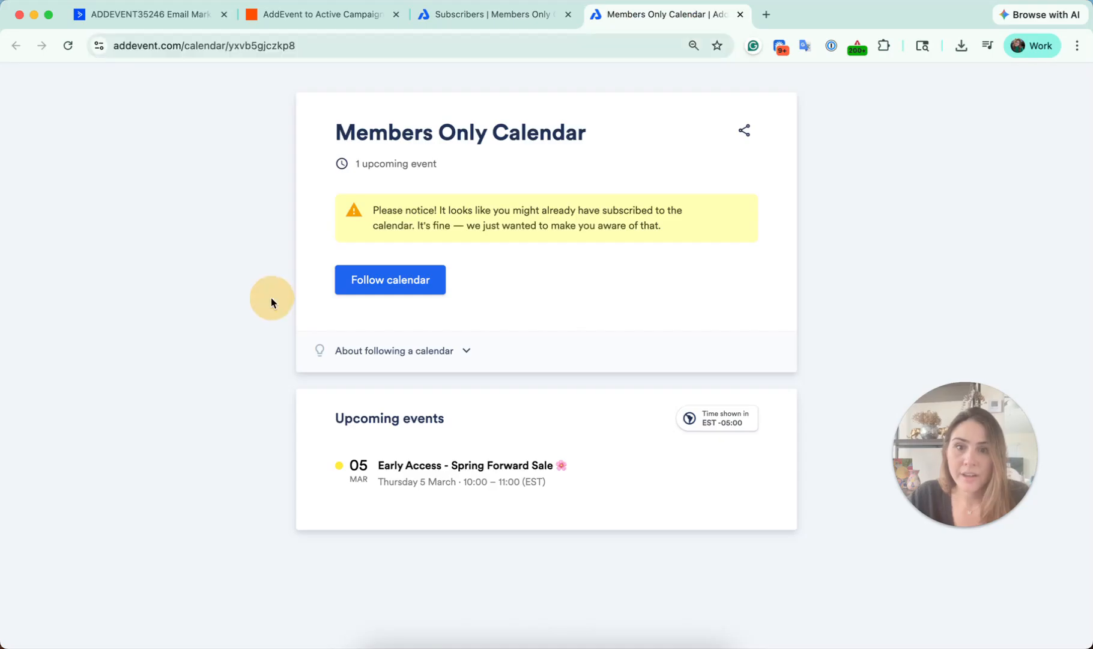
pyautogui.click(391, 281)
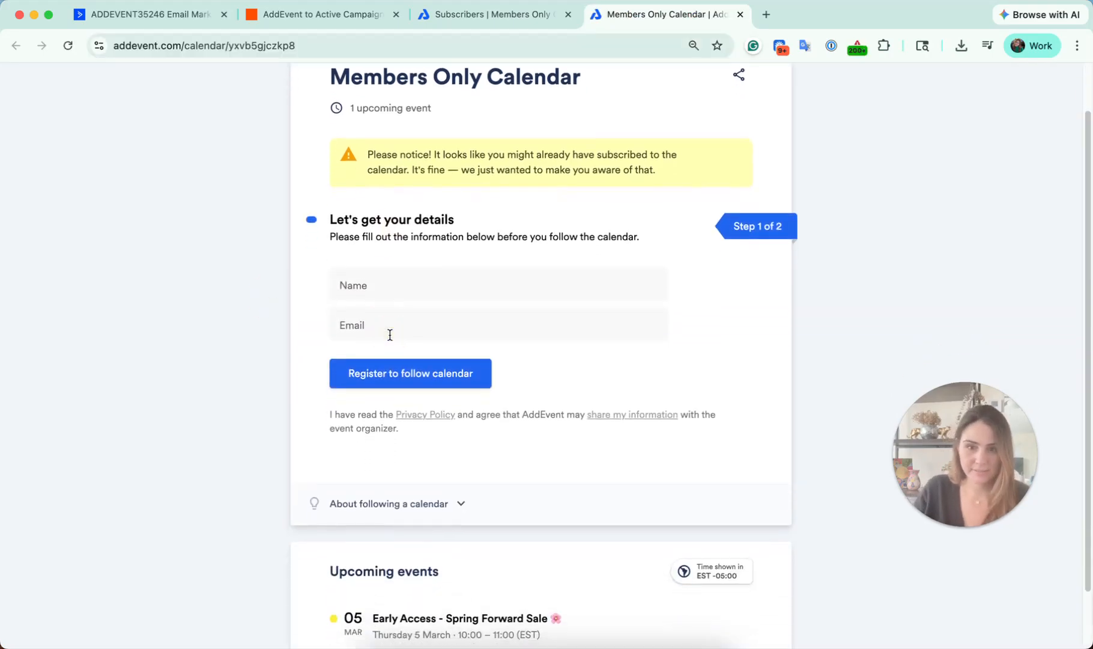
pyautogui.click(390, 332)
pyautogui.click(403, 328)
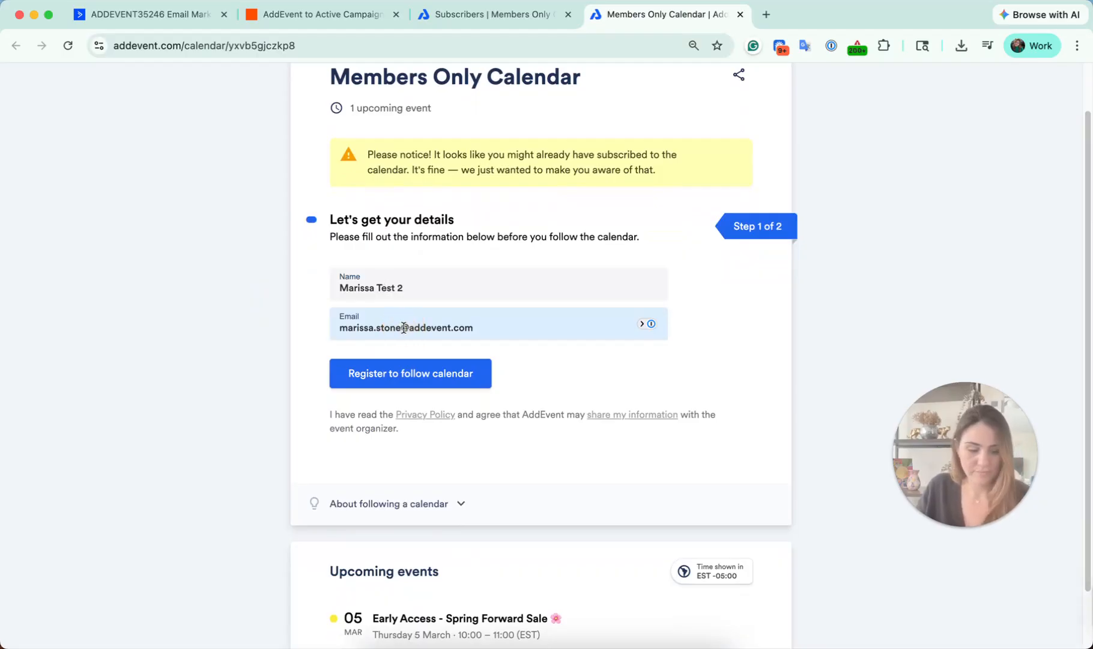
pyautogui.write('+test2')
pyautogui.click(351, 369)
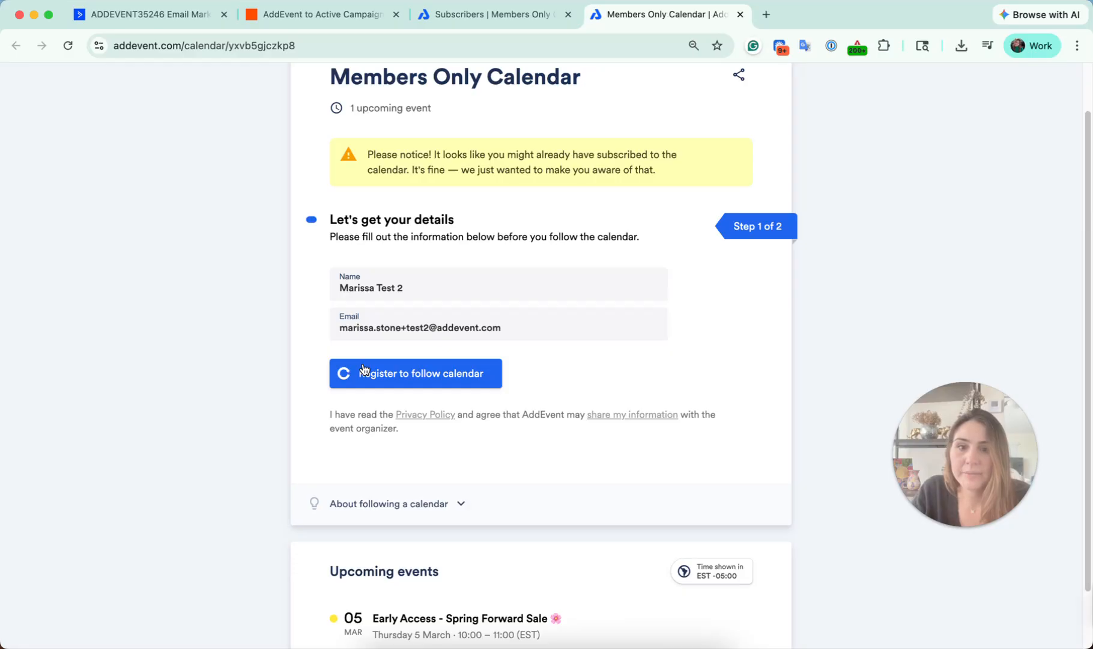
# Step: Follow the Members Only Calendar with Google and check its events in Google Calendar
pyautogui.click(385, 344)
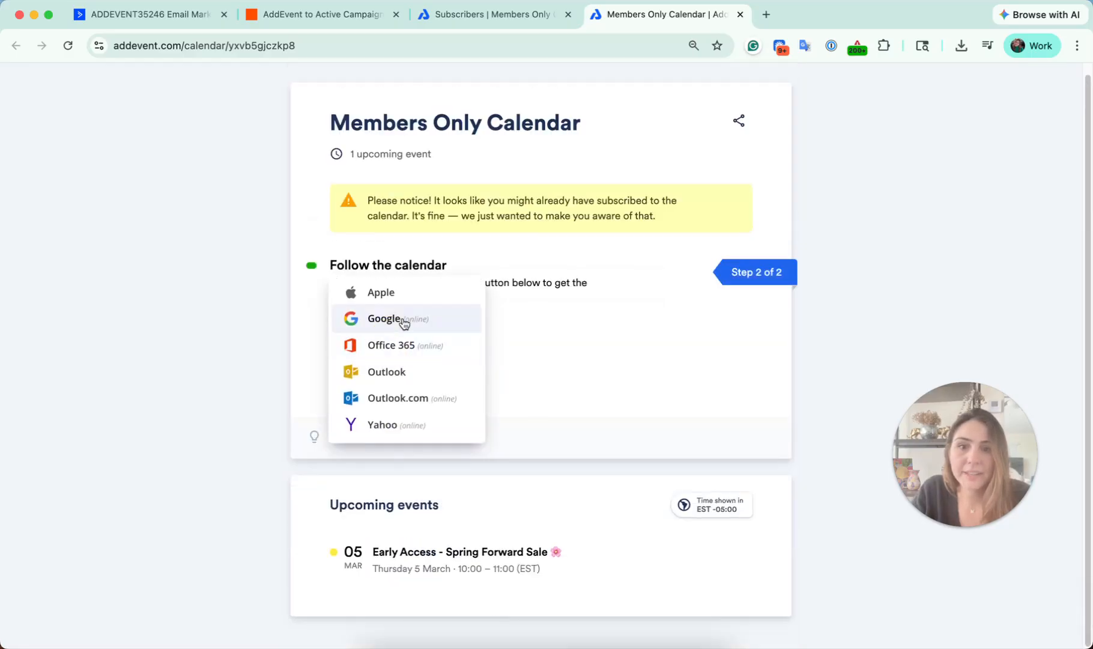
pyautogui.click(401, 321)
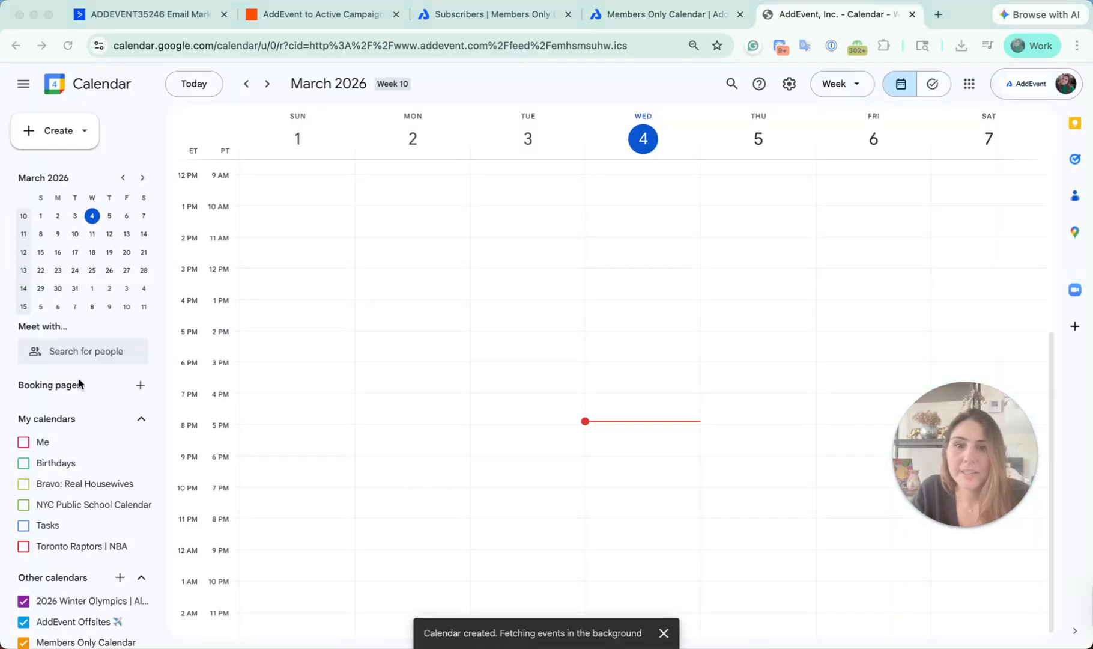
pyautogui.scroll(-3, 79, 378)
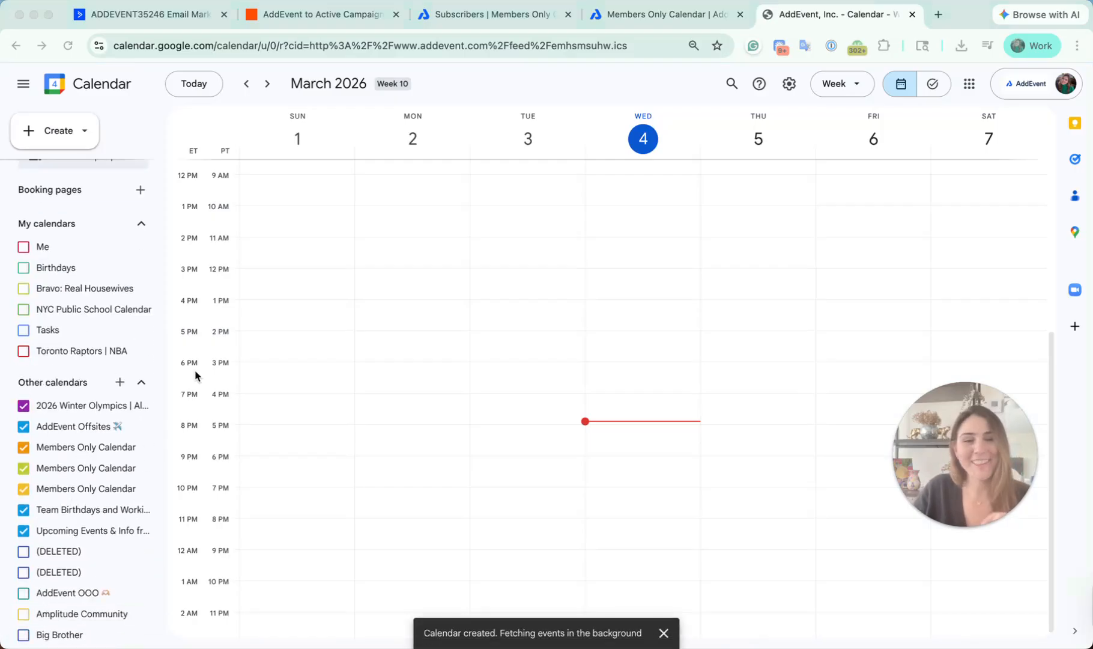
pyautogui.scroll(3, 449, 420)
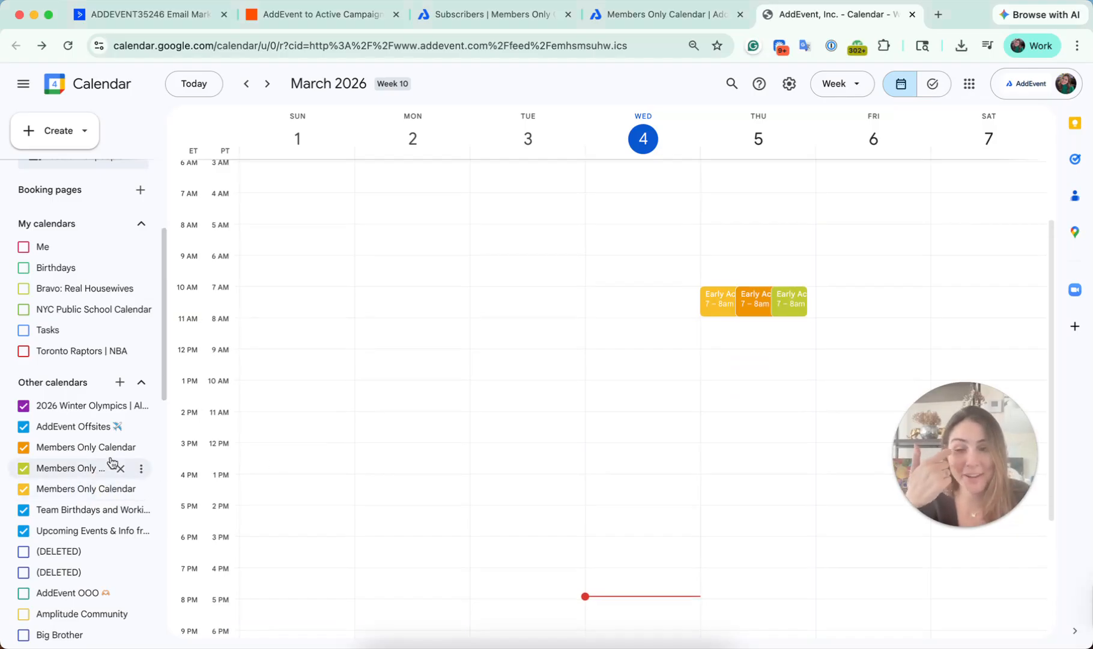
pyautogui.scroll(3, 111, 461)
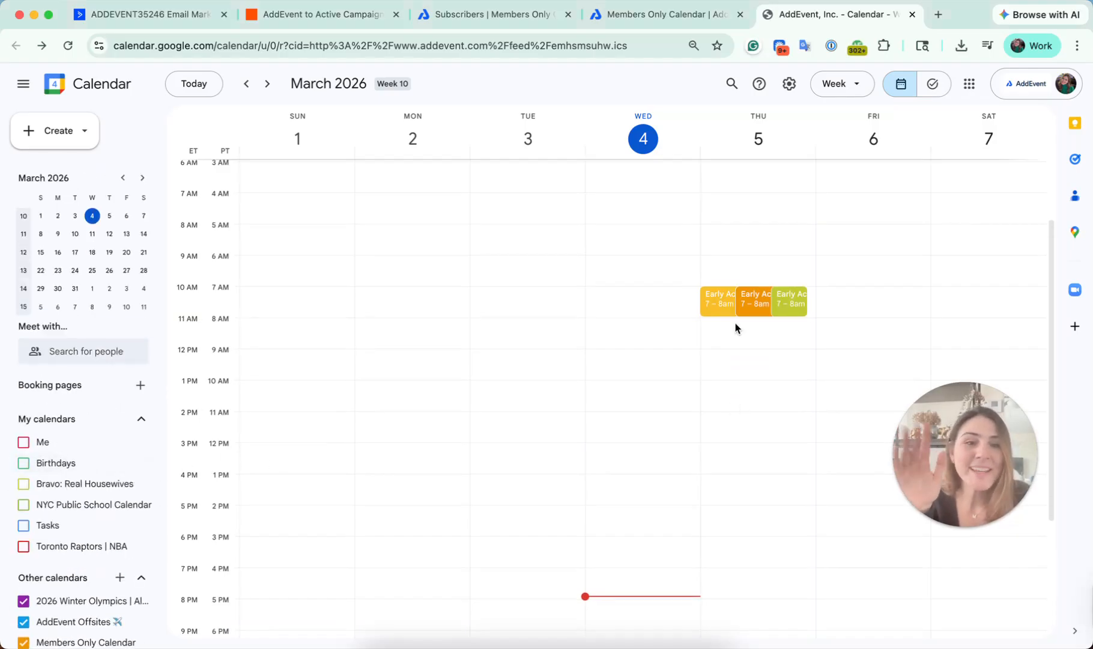
# Step: Switch to Zapier, find new records for the New Calendar Subscriber trigger and continue with Subscriber D as the test record
pyautogui.click(723, 303)
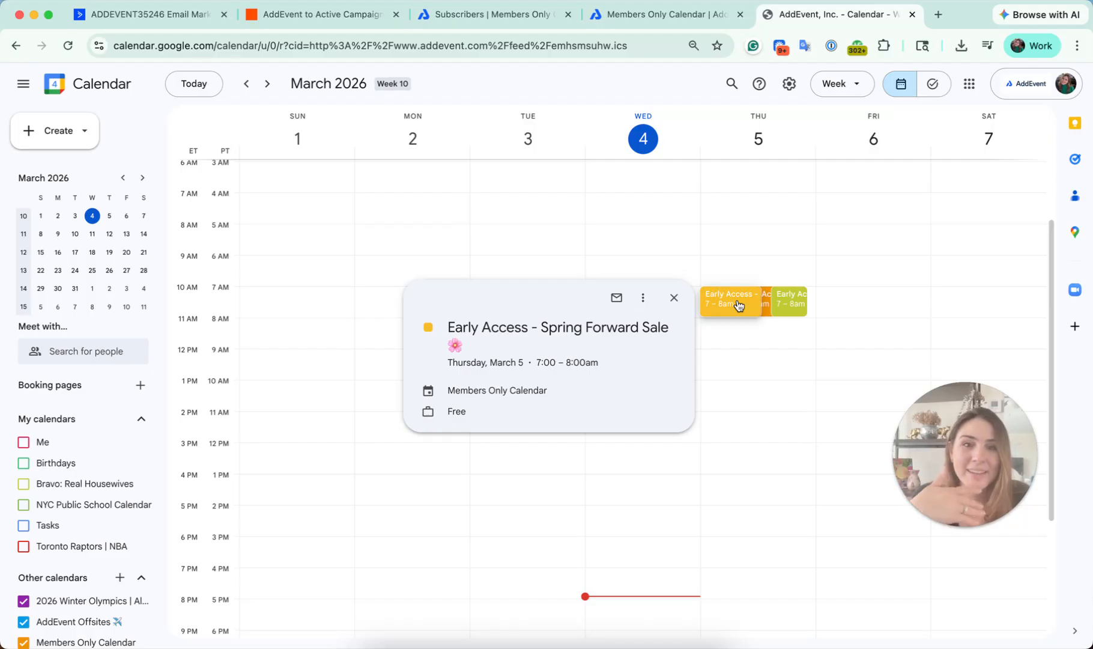
pyautogui.click(273, 18)
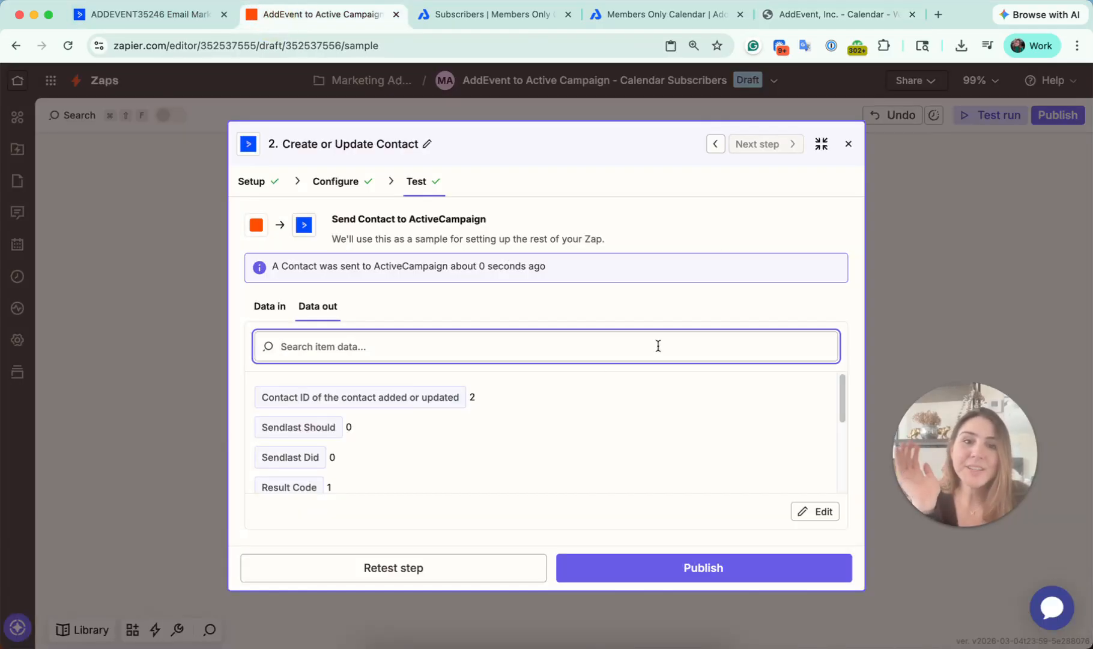
pyautogui.click(845, 144)
pyautogui.click(563, 223)
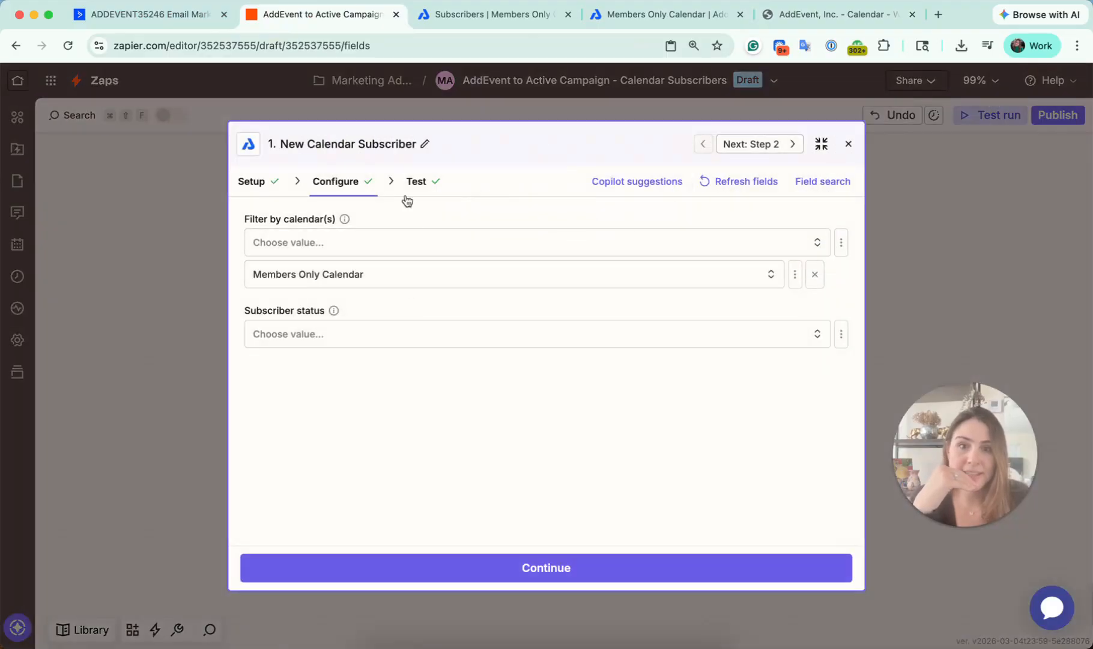
pyautogui.click(416, 181)
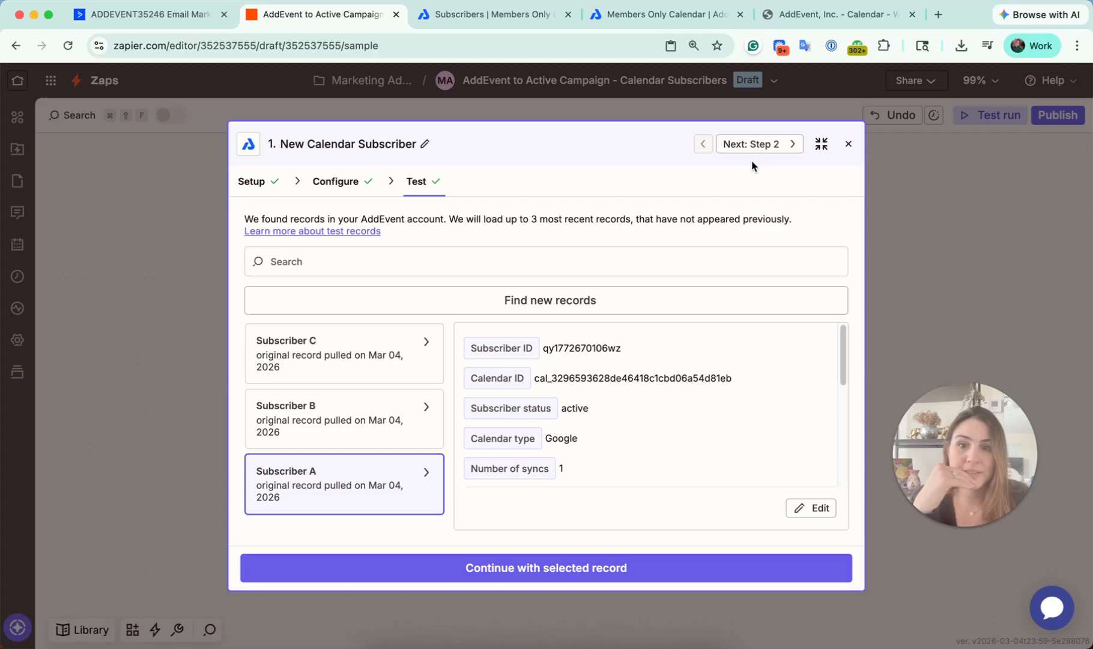
pyautogui.click(591, 303)
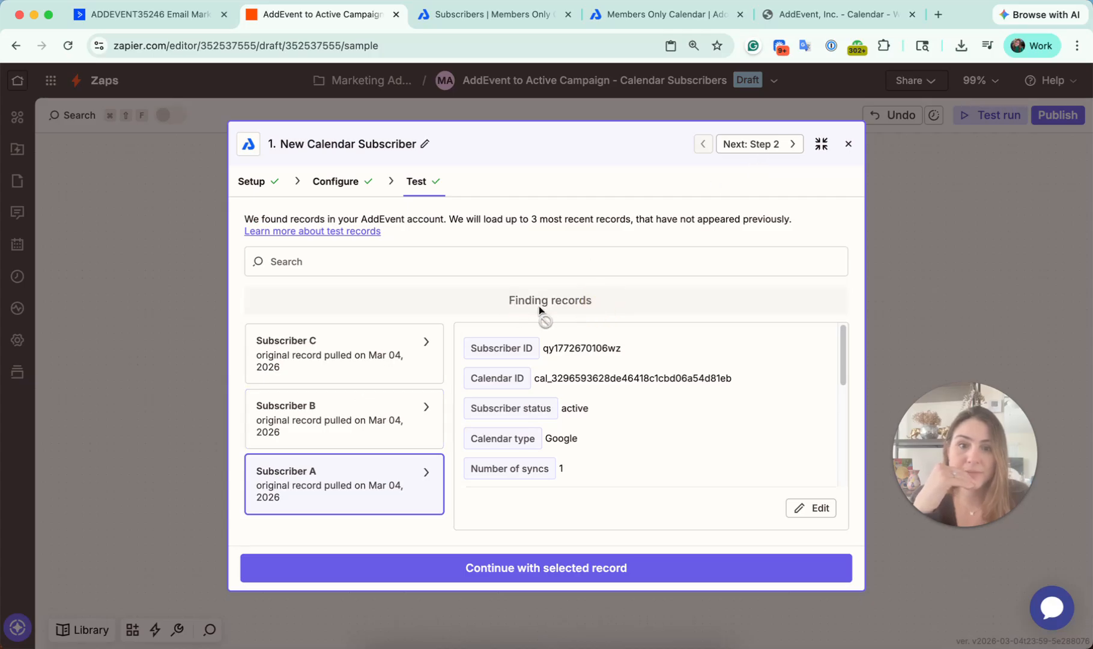
pyautogui.click(308, 373)
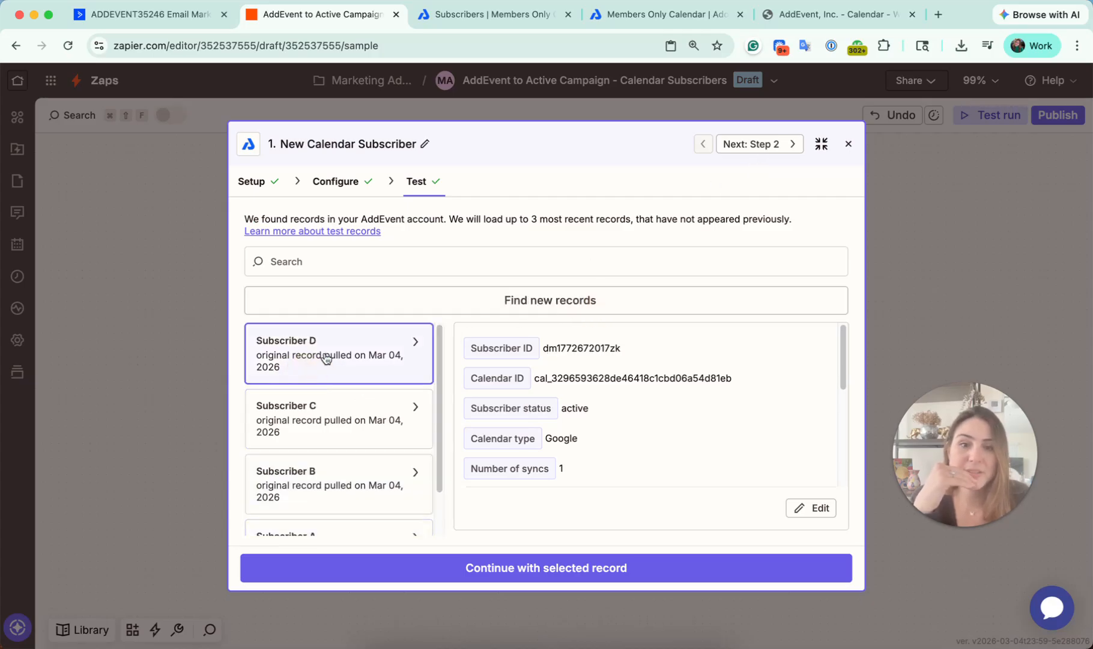
pyautogui.scroll(-5, 492, 359)
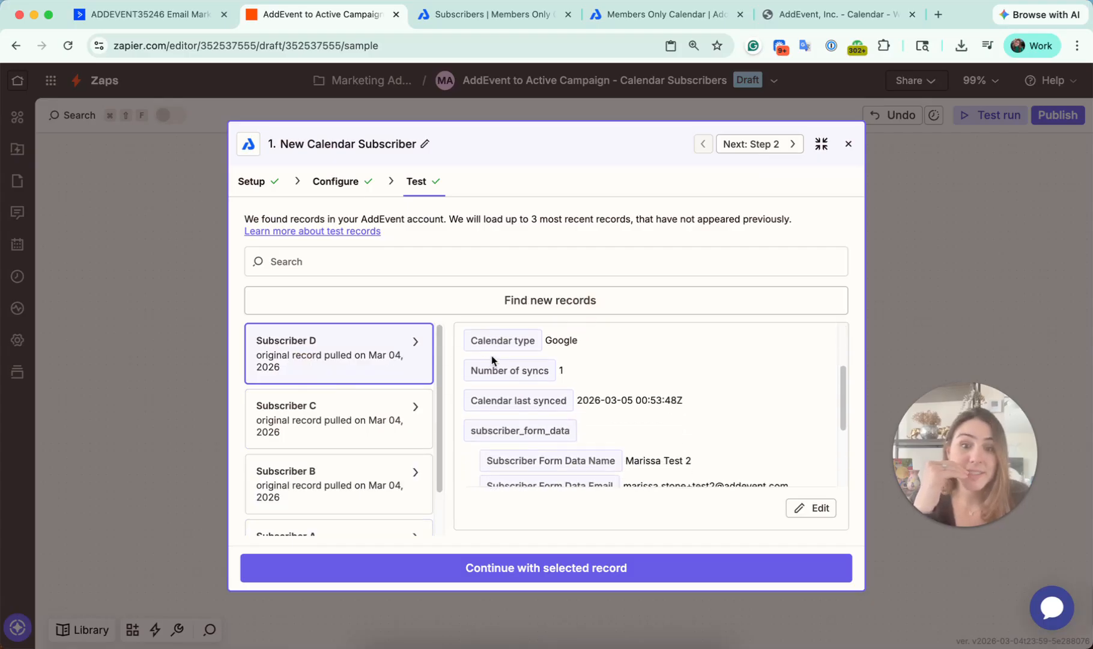
pyautogui.click(596, 569)
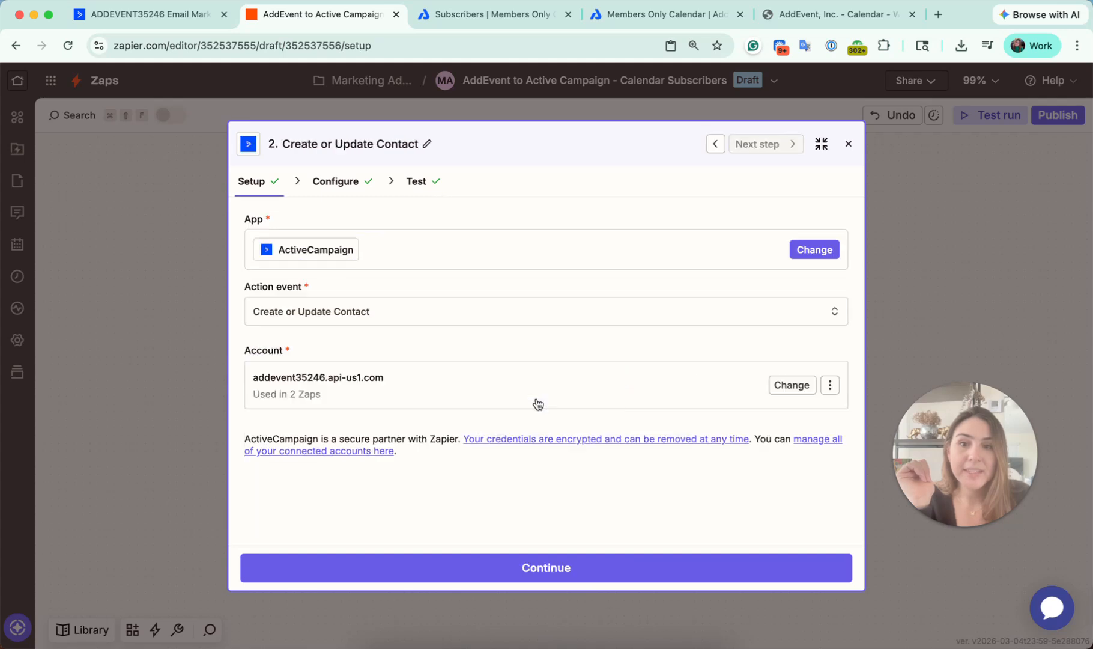
# Step: Retest the Create or Update Contact action, switch to ActiveCampaign and reload the contact list to check for the second test contact
pyautogui.click(415, 181)
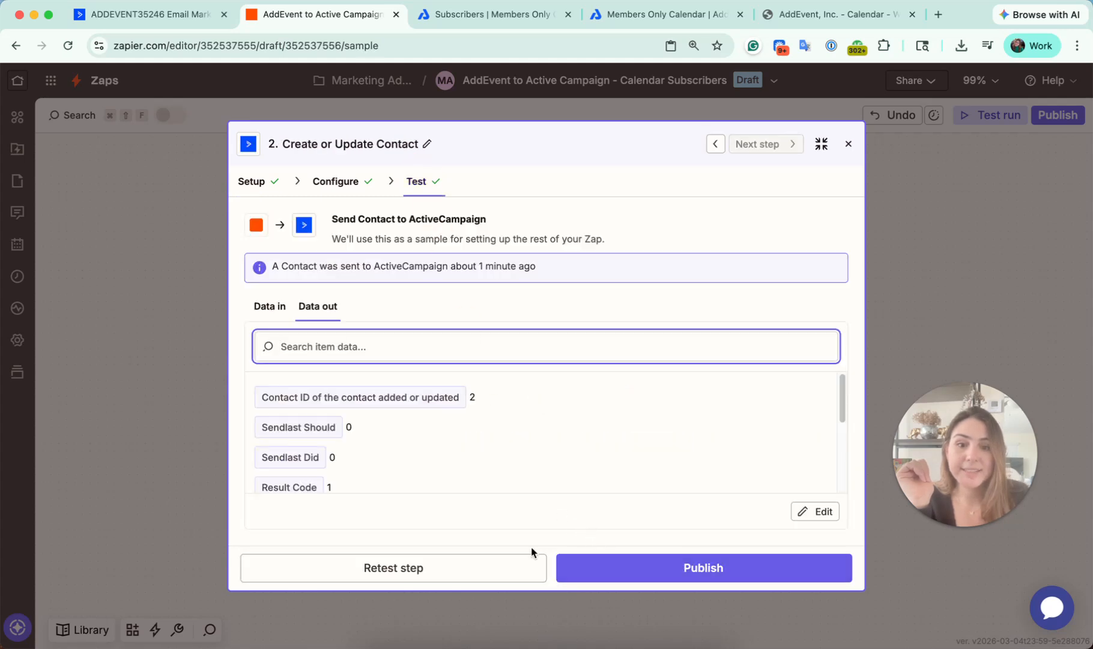
pyautogui.click(475, 569)
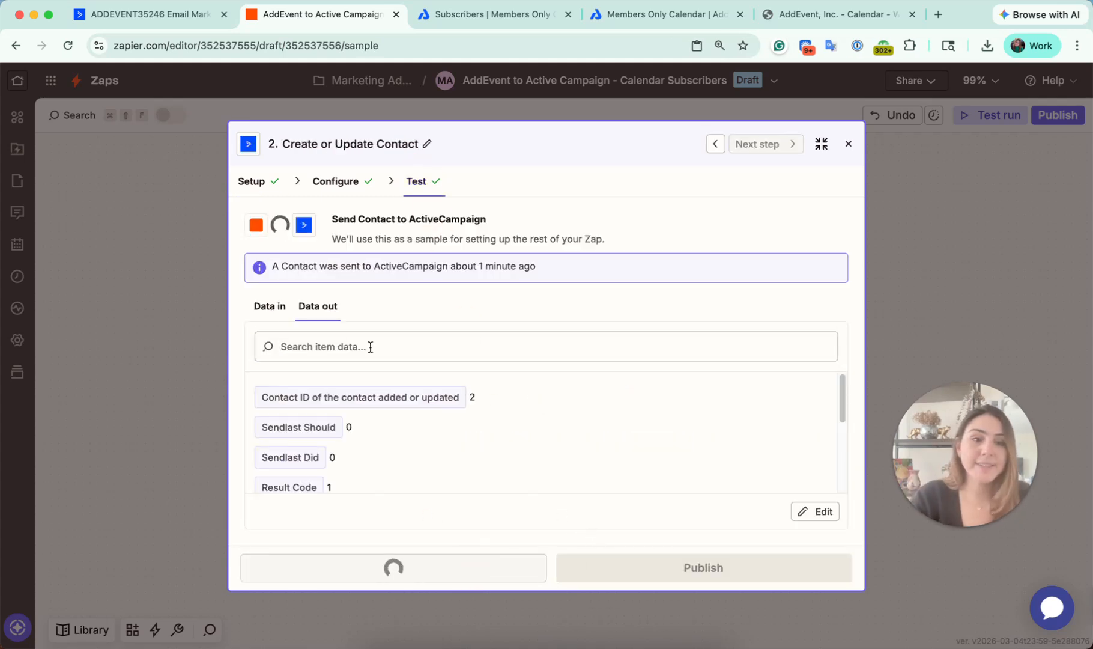
pyautogui.click(135, 16)
pyautogui.press('super+r')
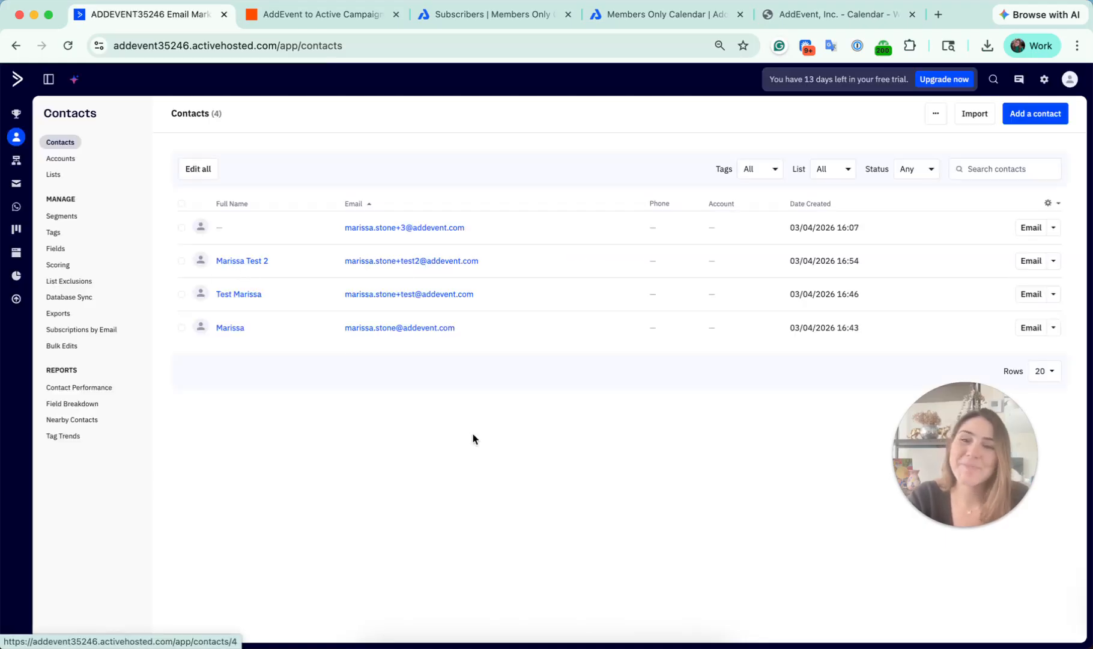
# Step: Switch back to Zapier, publish the Zap, dismiss the action details and the notification, and close the Google Calendar page
pyautogui.click(342, 18)
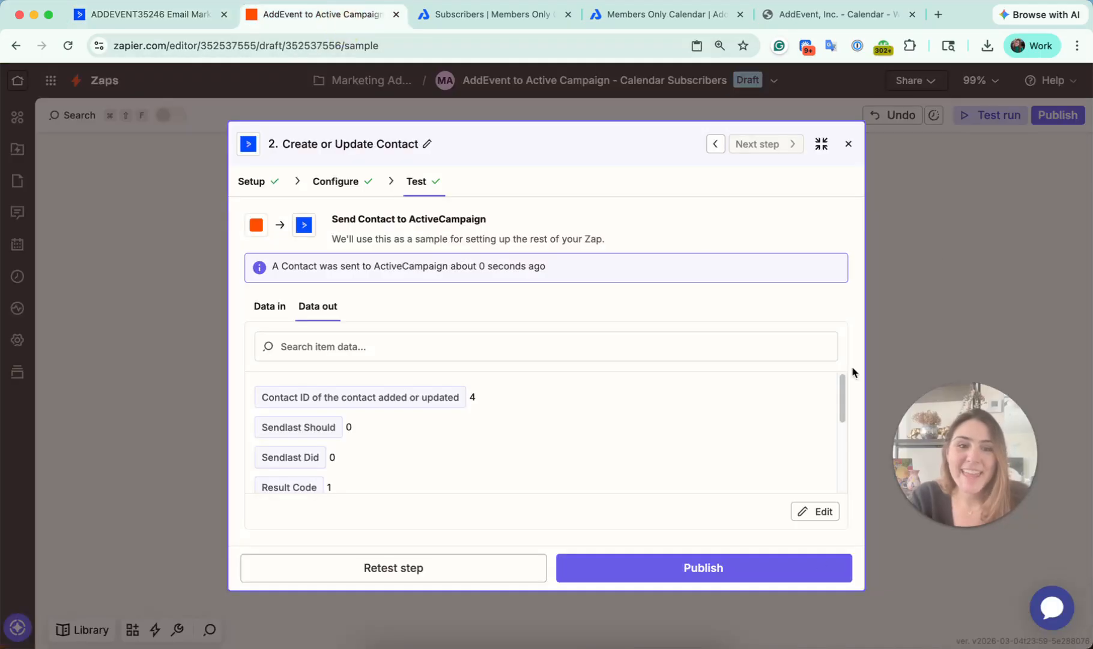
pyautogui.click(814, 586)
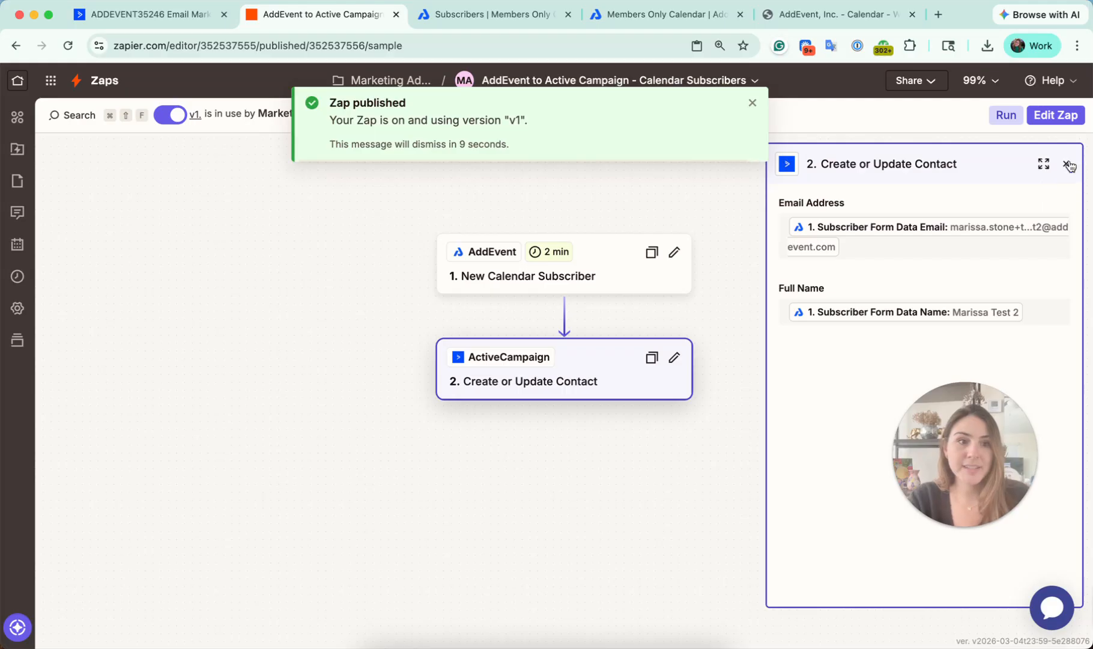
pyautogui.click(1069, 164)
pyautogui.click(752, 103)
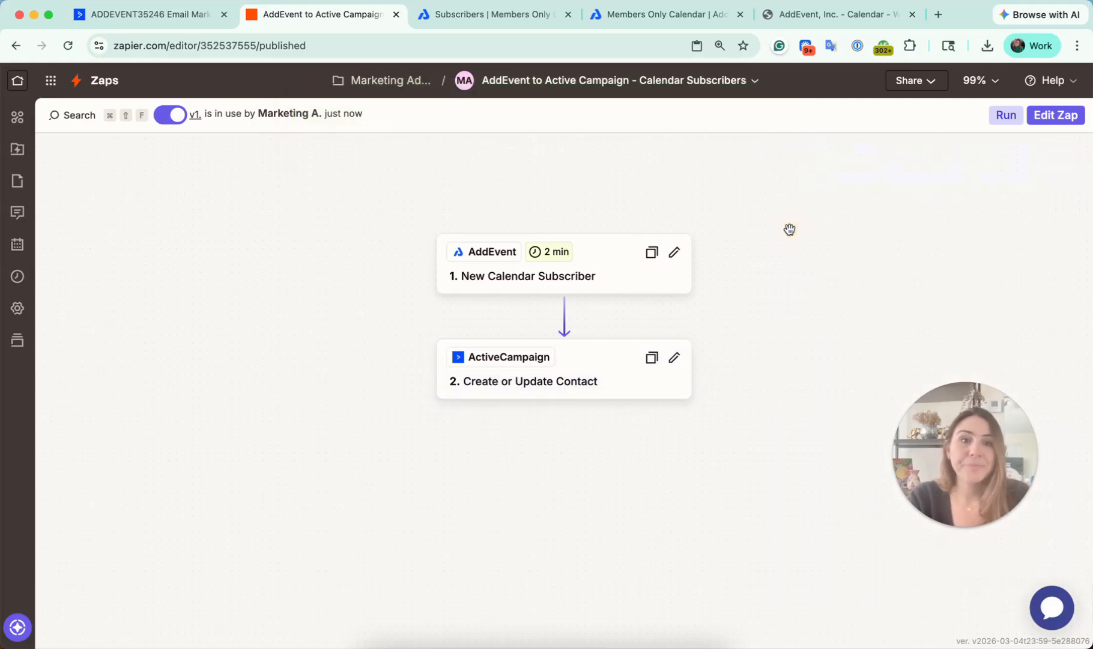
pyautogui.click(912, 14)
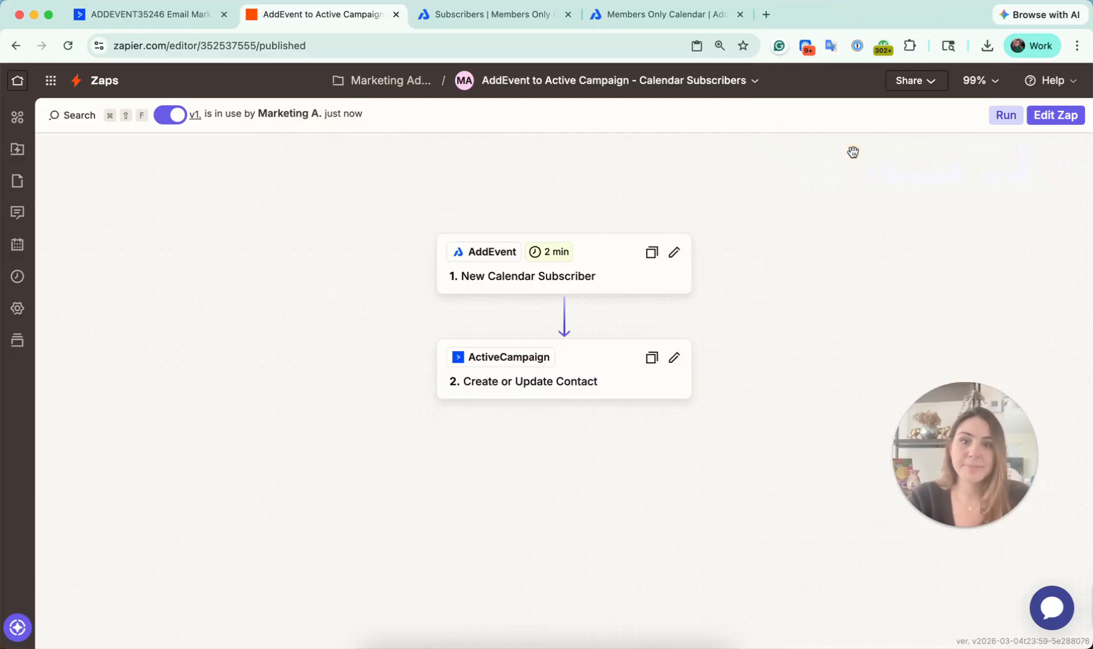
pyautogui.click(853, 152)
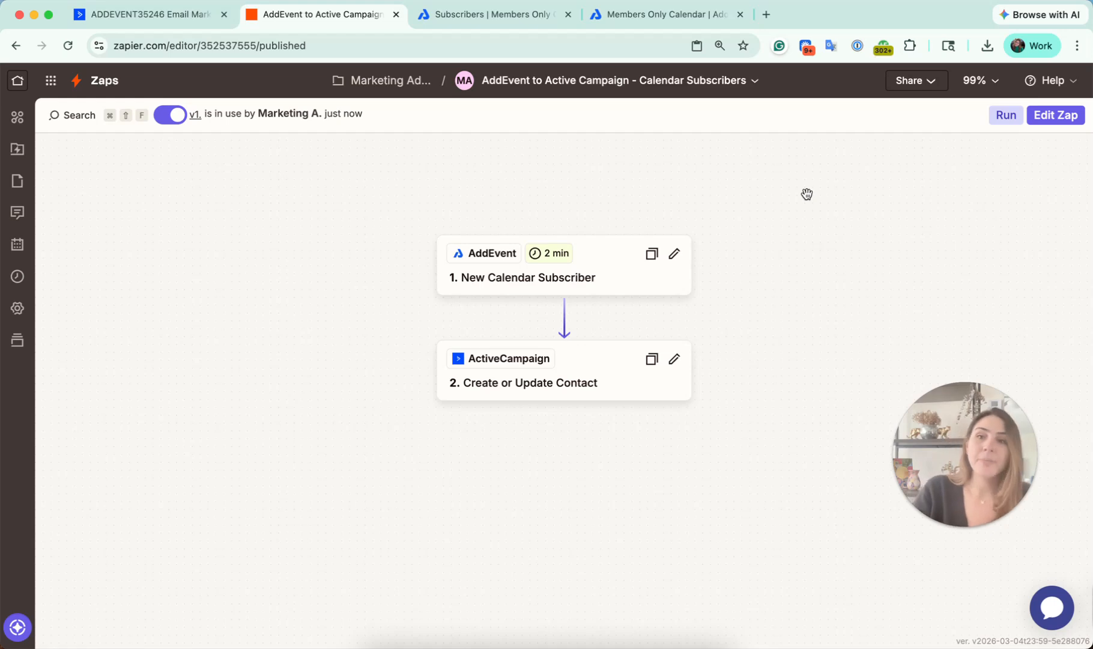
# Step: Register on the Members Only Calendar's public page with a third test name and the e-mail extended by "+test3", and follow it with Google
pyautogui.click(442, 14)
pyautogui.click(625, 14)
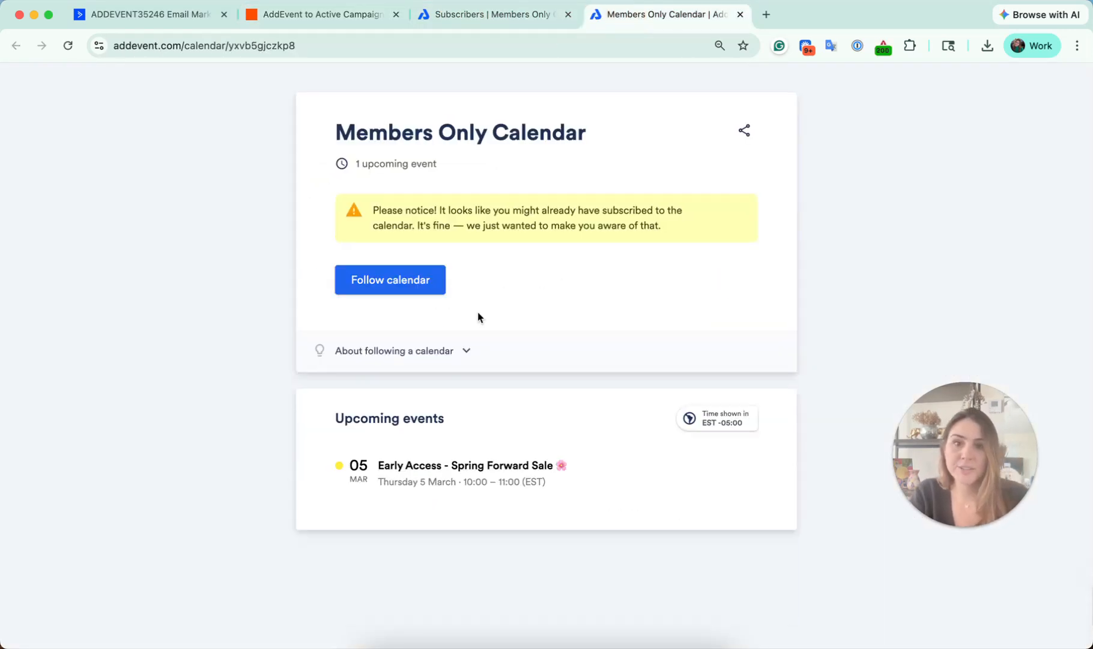
pyautogui.click(367, 277)
pyautogui.scroll(-3, 377, 315)
pyautogui.click(372, 320)
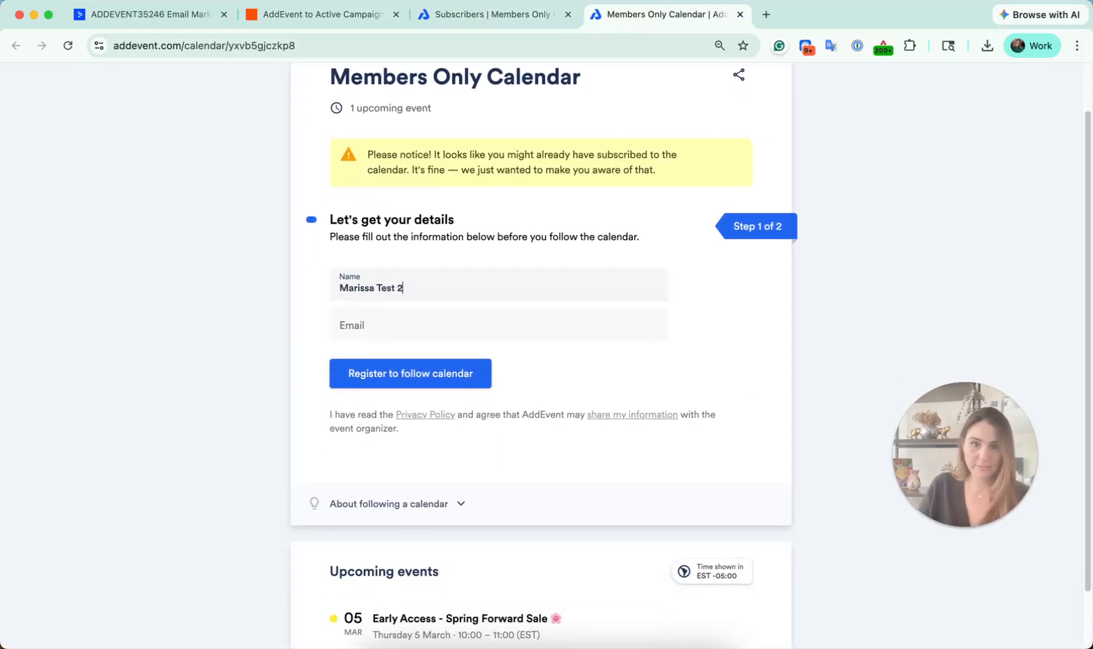
pyautogui.click(289, 378)
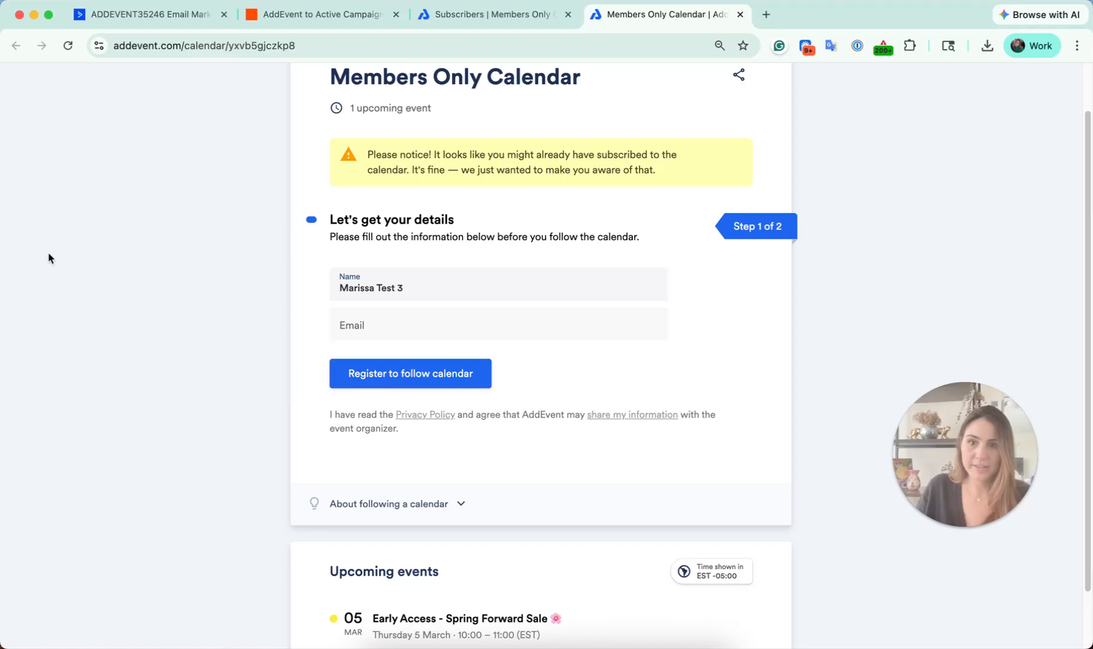
pyautogui.click(22, 250)
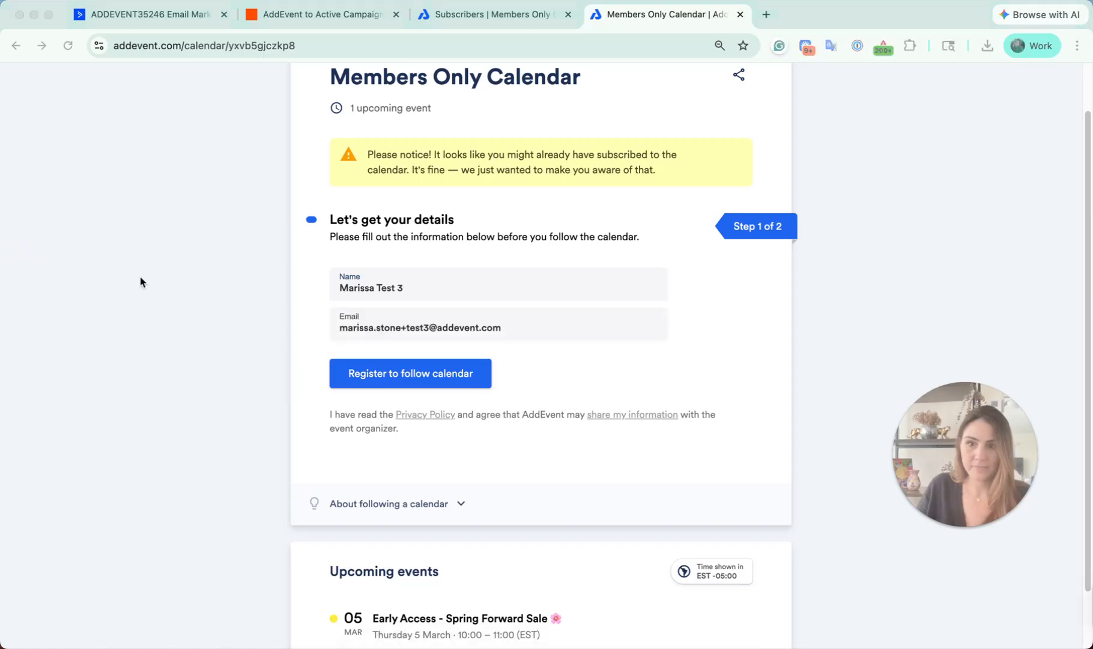
pyautogui.click(144, 283)
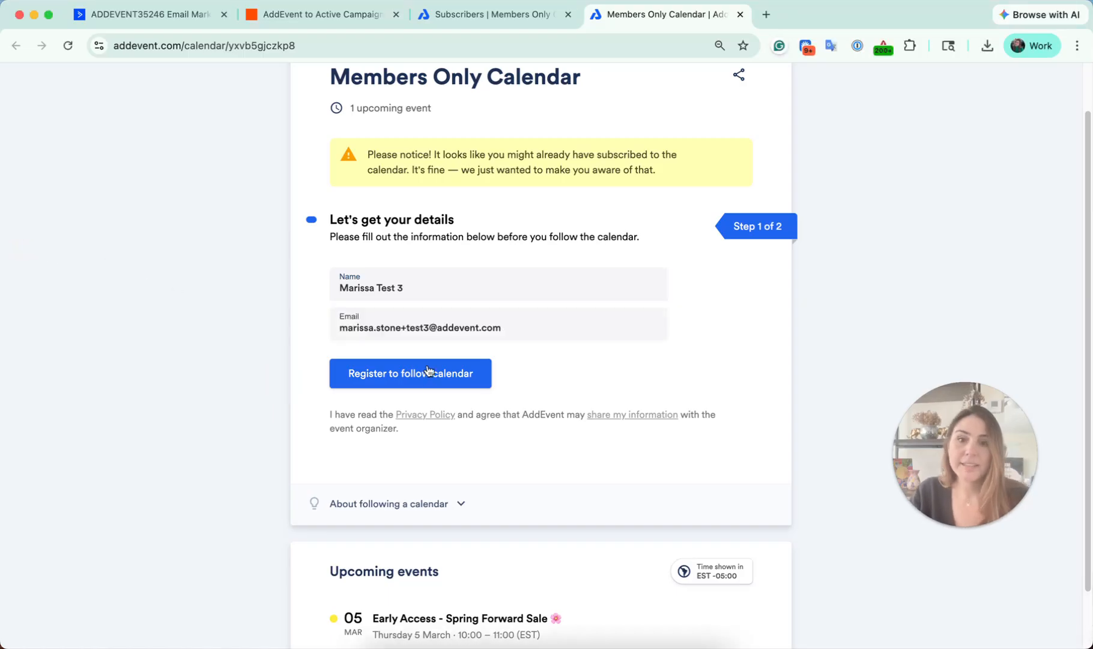
pyautogui.click(428, 370)
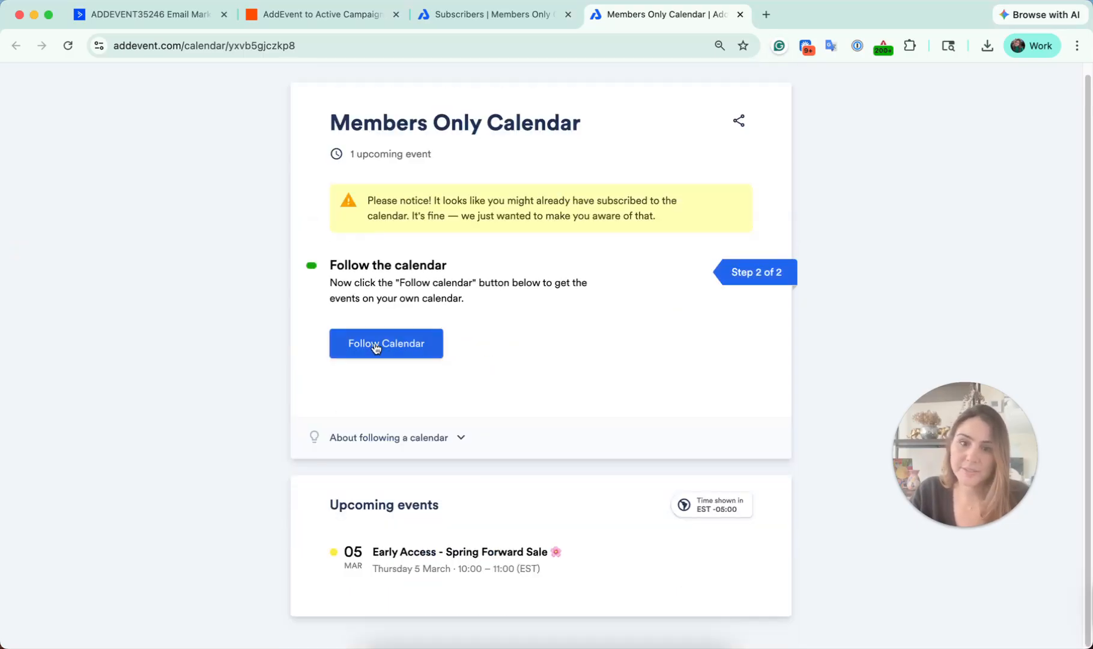
pyautogui.click(354, 347)
pyautogui.click(366, 318)
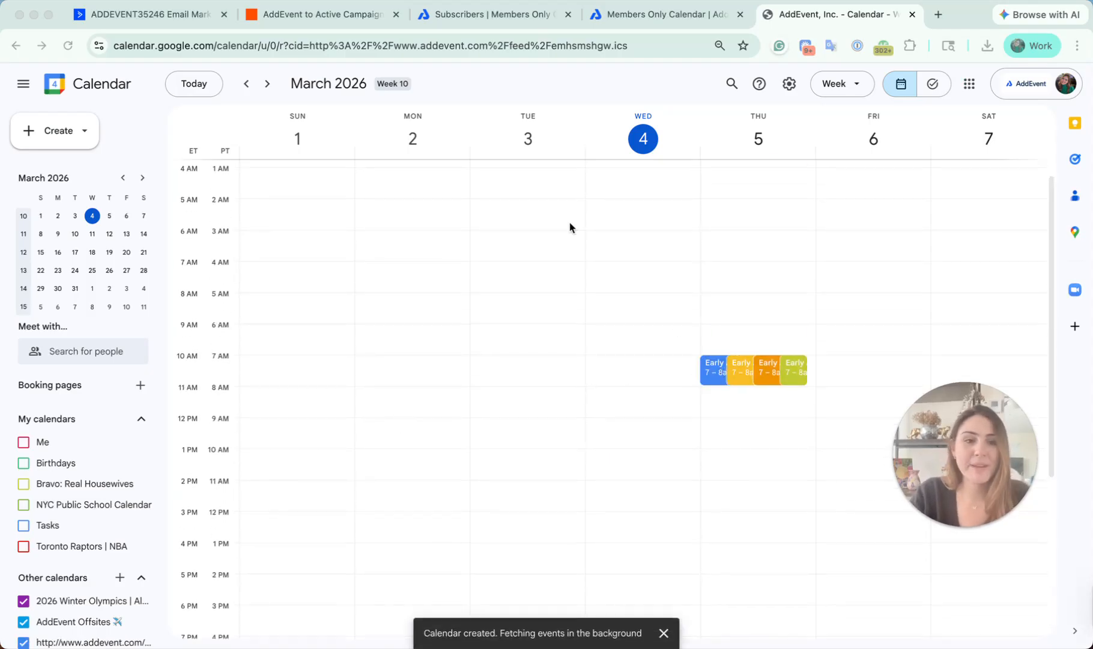
# Step: Switch to ActiveCampaign and reload the contact list to check for the third test contact, and revisit the Zap and the calendar page
pyautogui.click(337, 23)
pyautogui.click(151, 23)
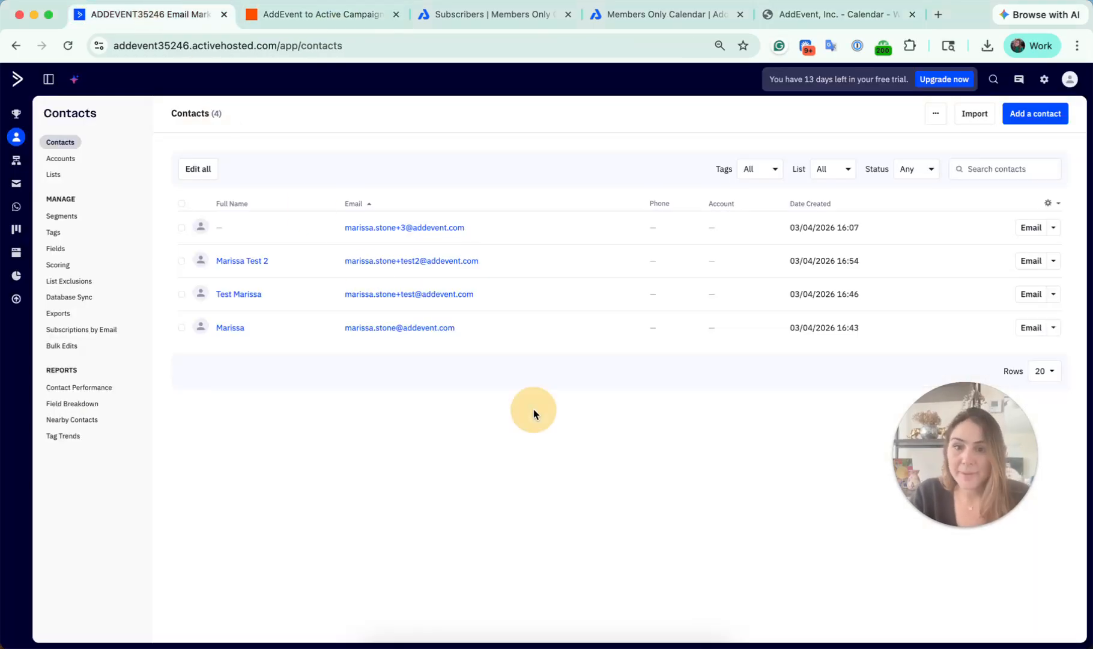
pyautogui.press('super+r')
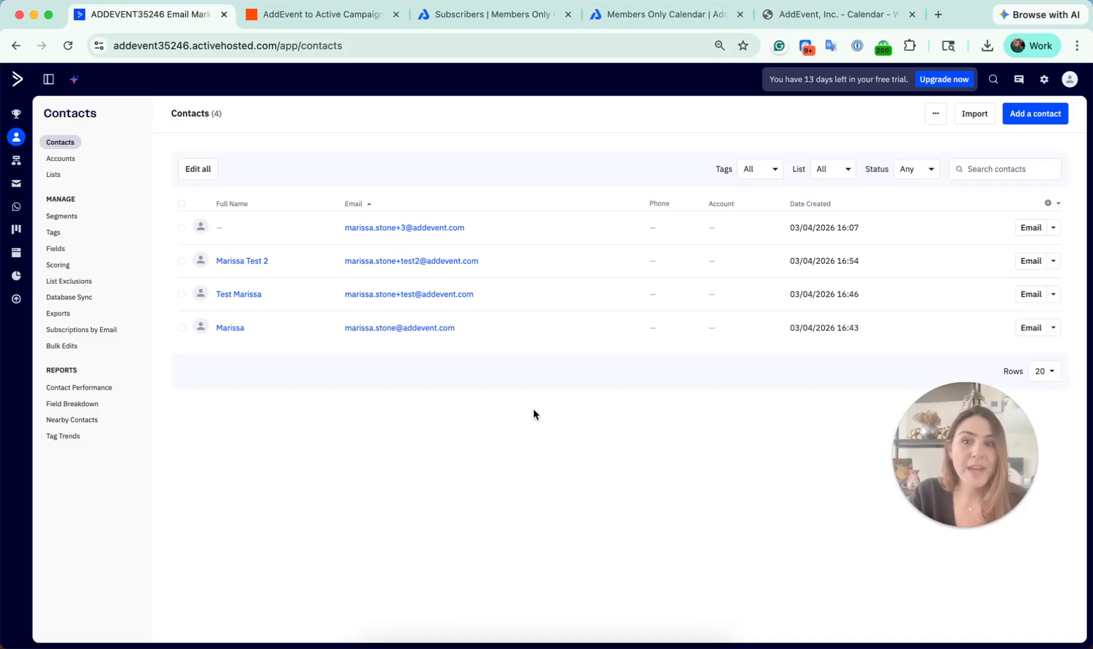
pyautogui.click(341, 15)
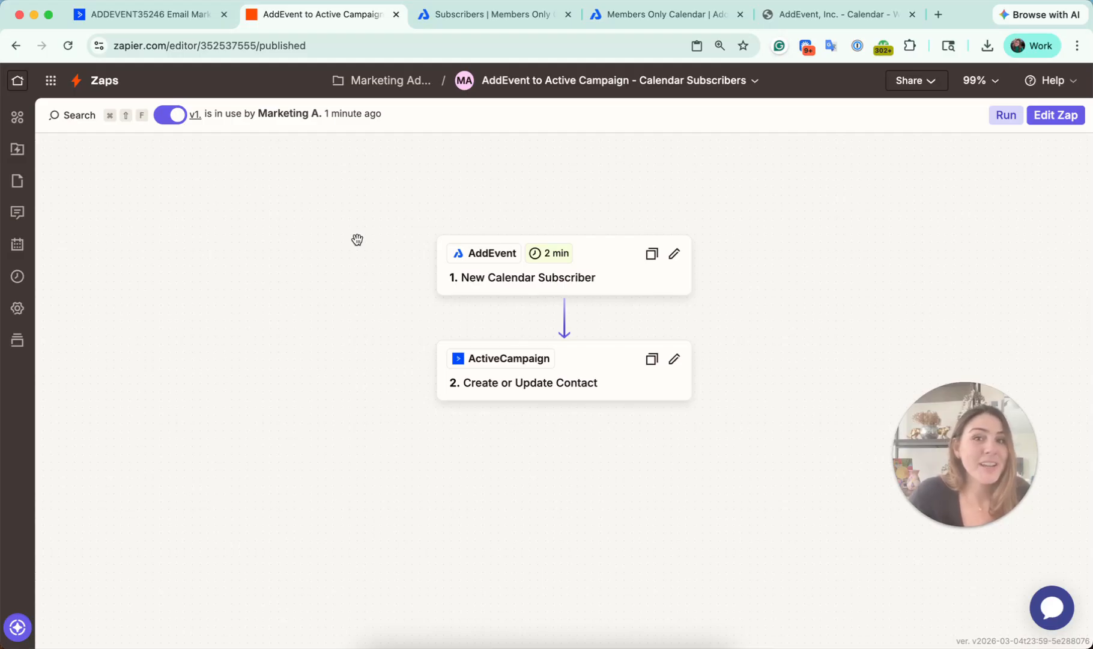
pyautogui.click(685, 13)
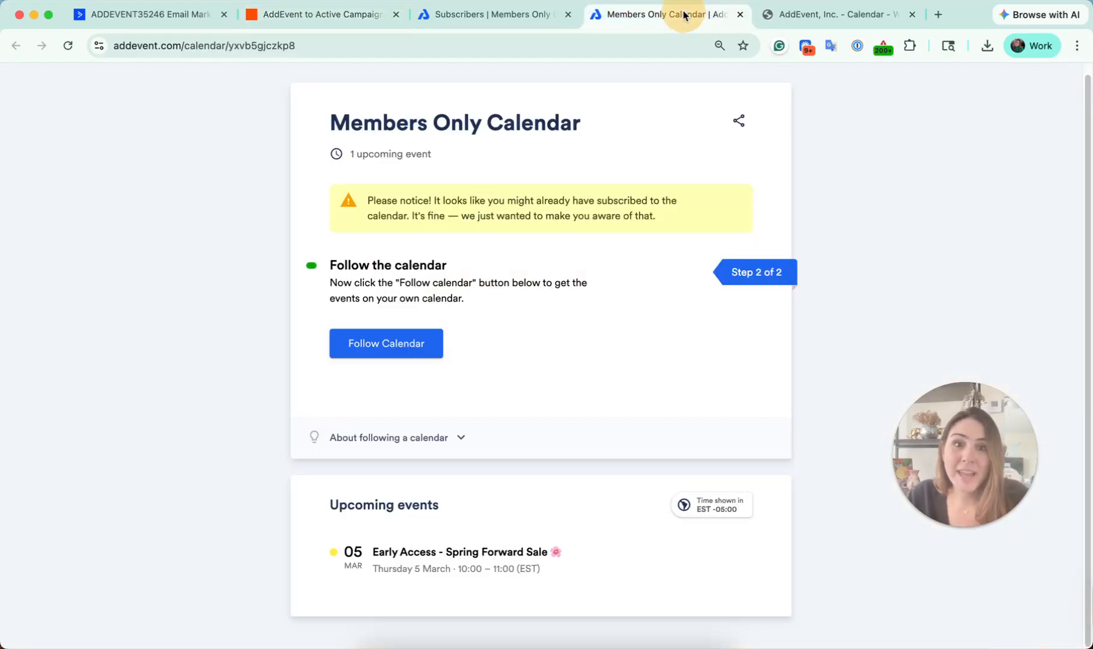
# Step: Switch to Zapier, check the published Zap's run log for new runs by refreshing it, and close the log
pyautogui.click(354, 15)
pyautogui.click(247, 196)
pyautogui.click(244, 201)
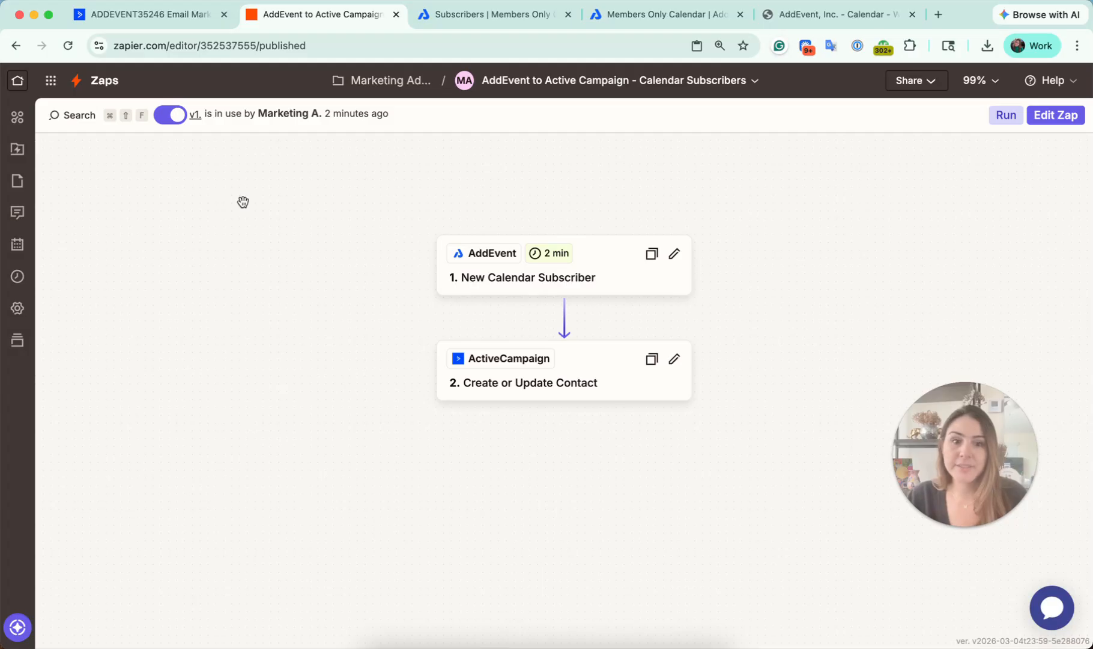
pyautogui.click(18, 276)
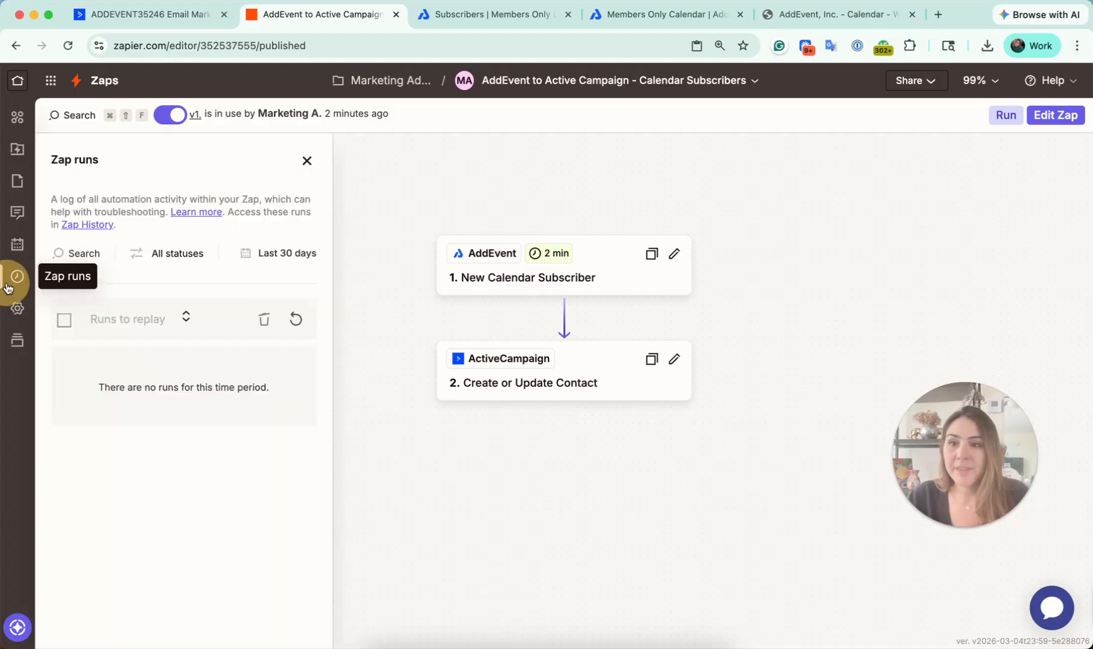
pyautogui.click(295, 317)
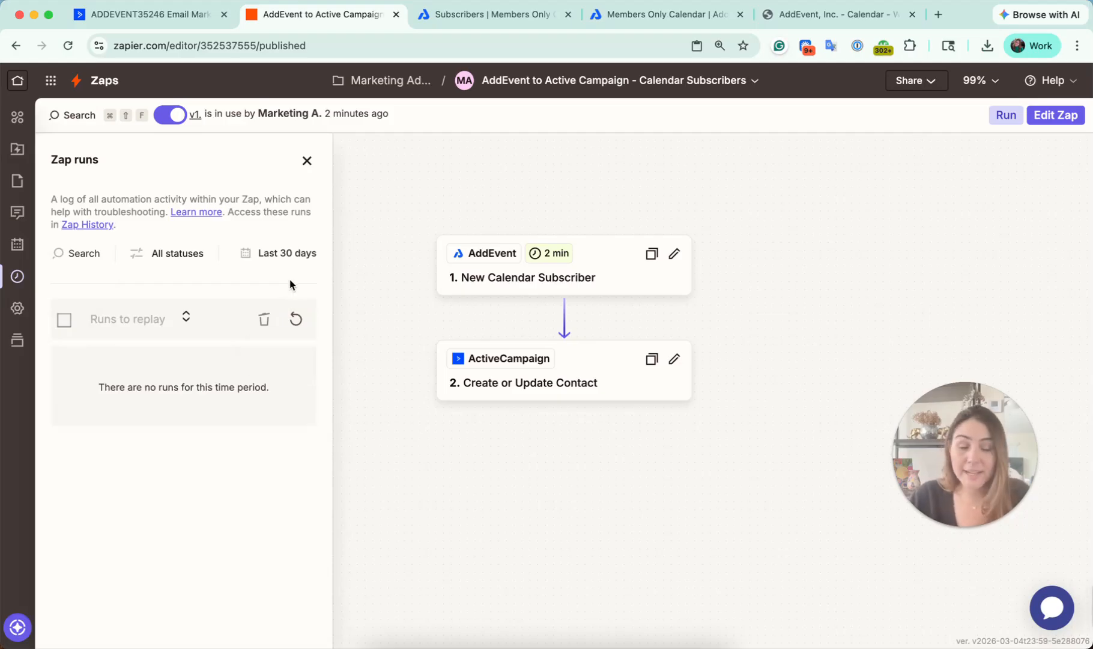
pyautogui.click(669, 204)
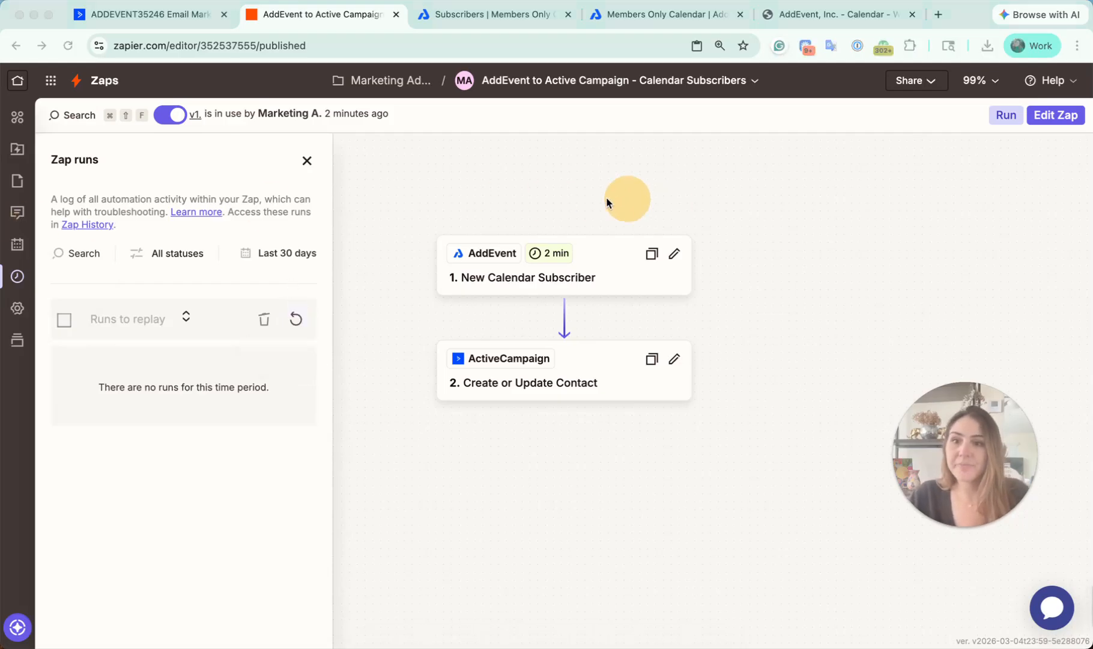
pyautogui.click(12, 276)
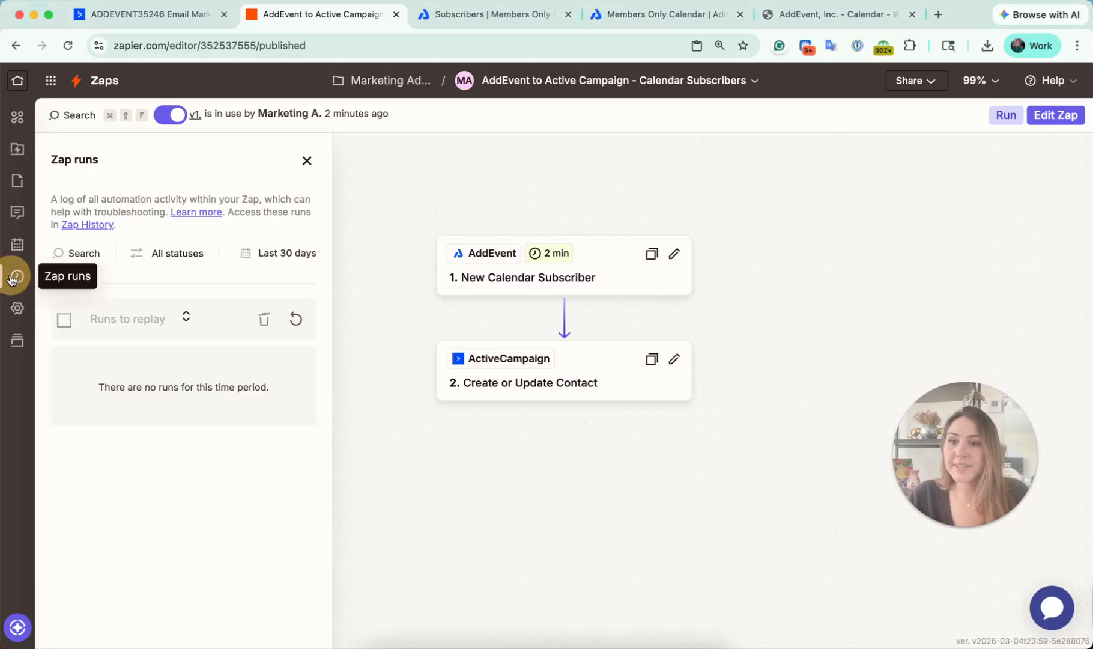
pyautogui.click(215, 172)
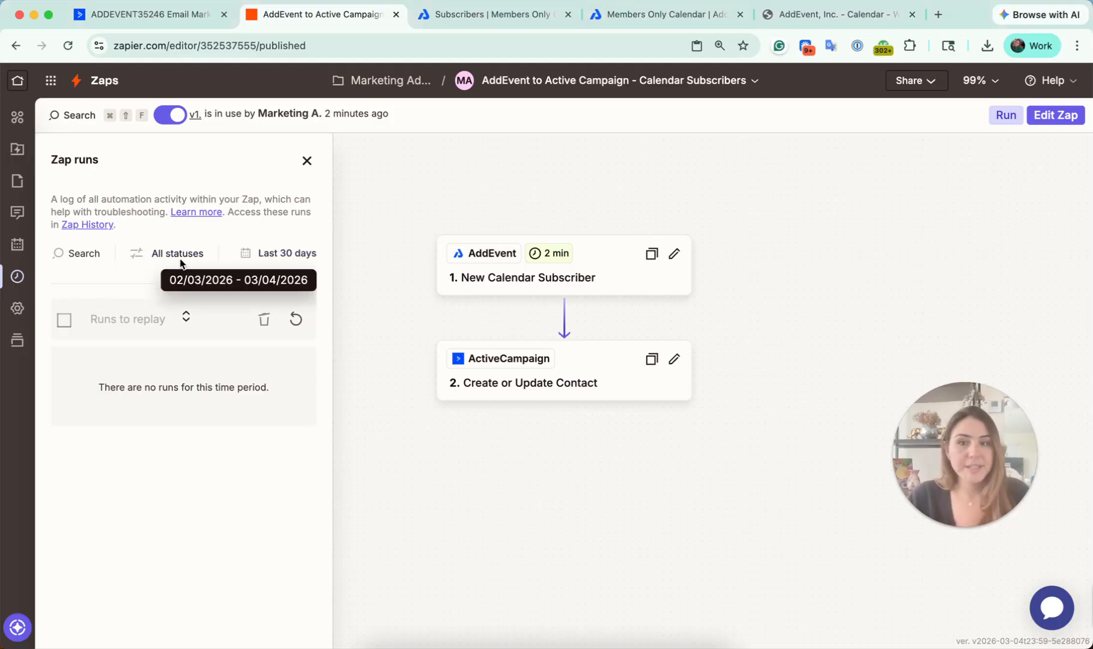
pyautogui.click(298, 321)
pyautogui.click(297, 320)
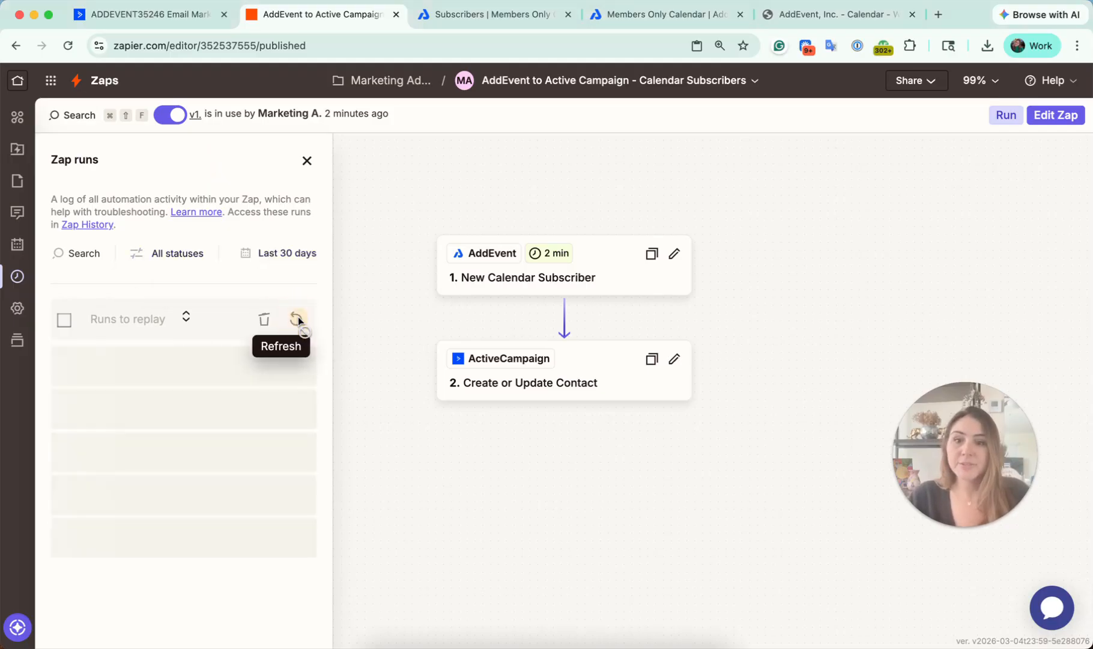
pyautogui.click(308, 161)
pyautogui.click(327, 230)
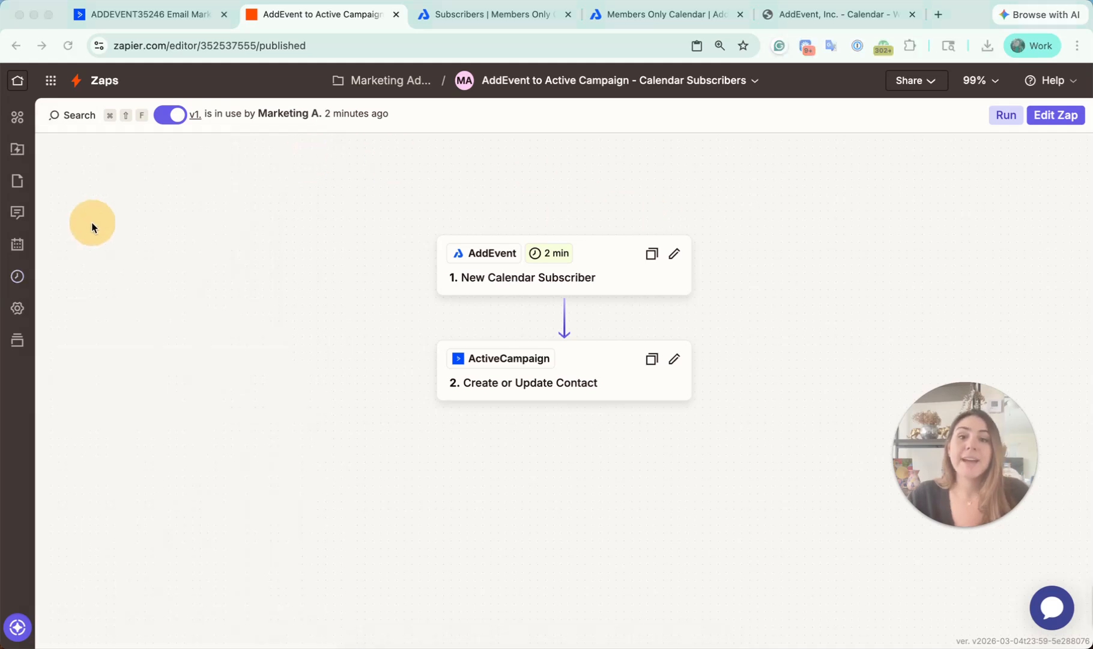
# Step: Run the published AddEvent to ActiveCampaign Zap manually and dismiss the notification
pyautogui.click(417, 376)
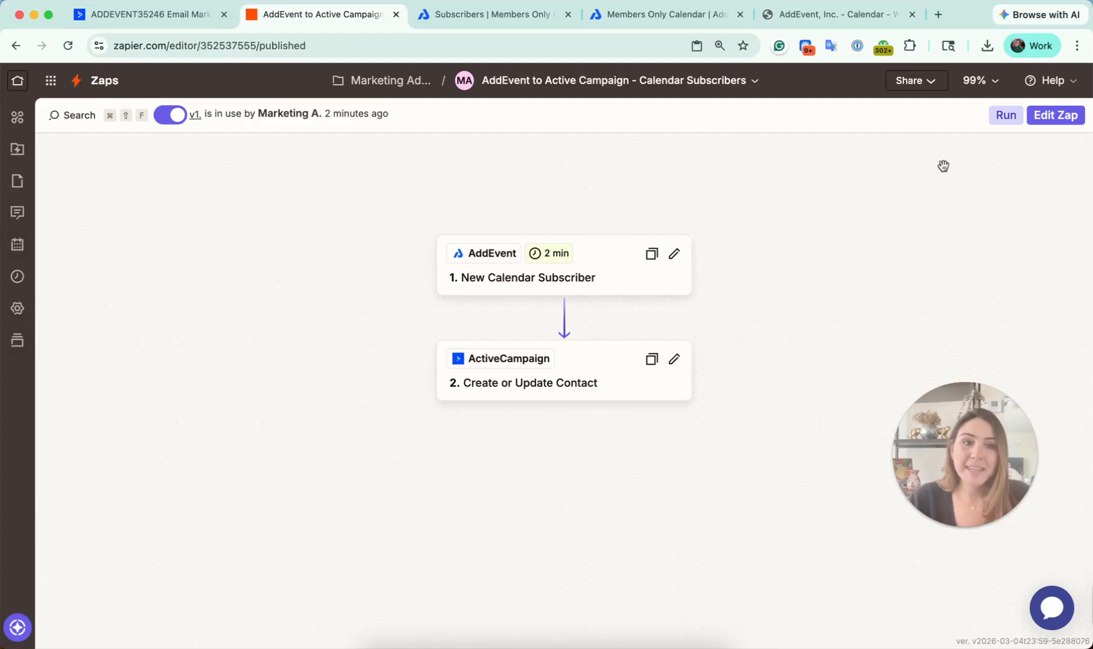
pyautogui.click(1006, 115)
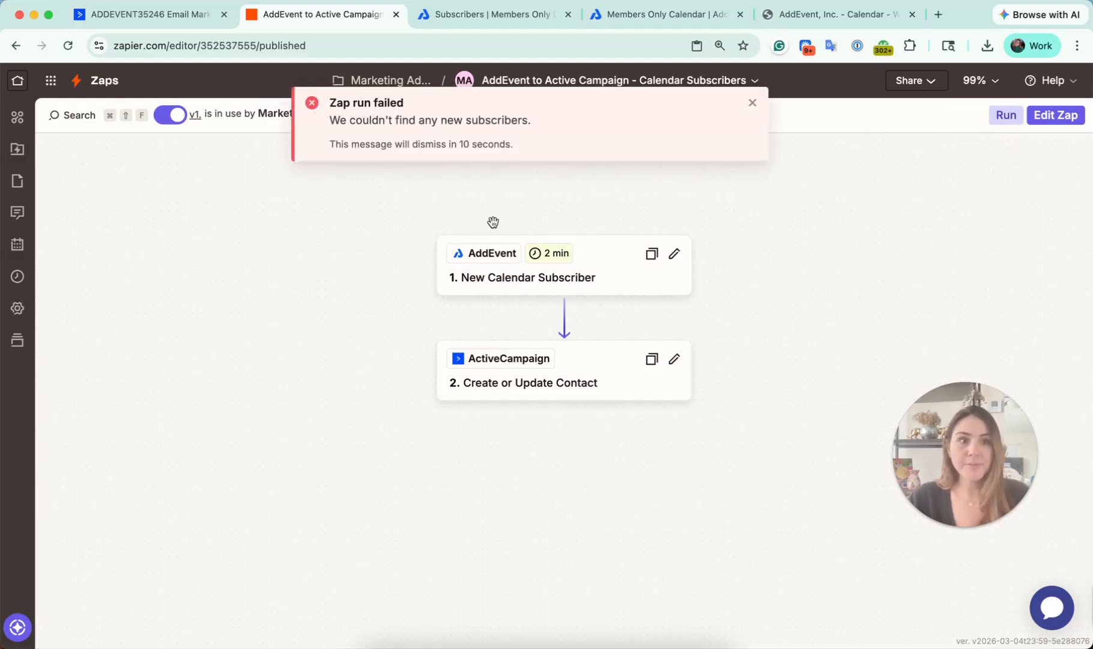
pyautogui.click(752, 104)
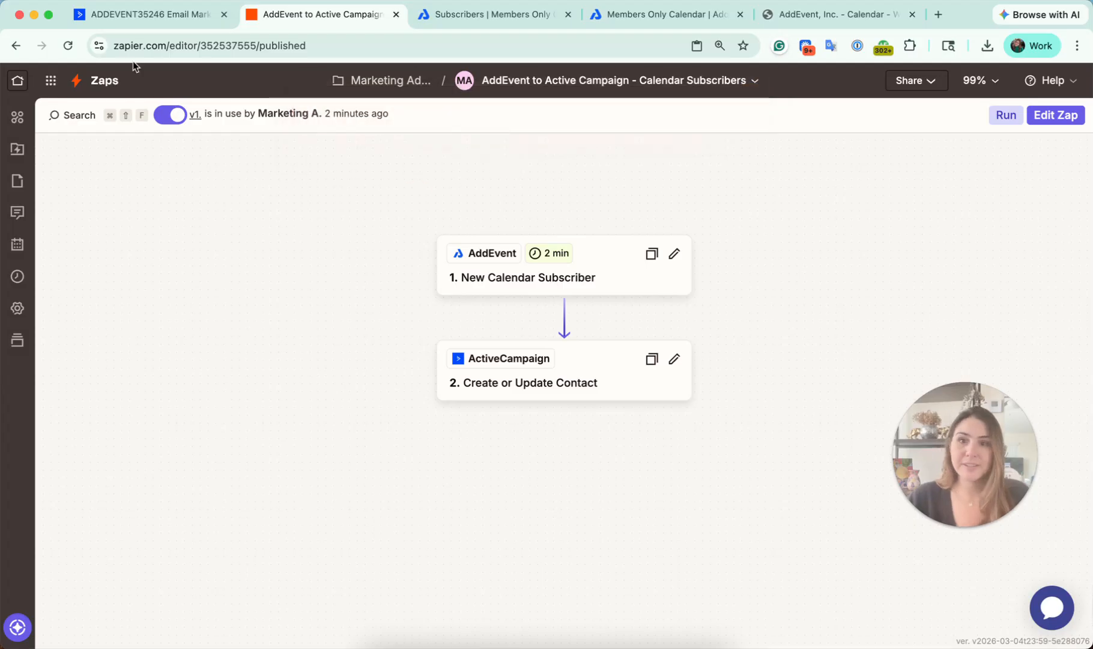
# Step: Switch to ActiveCampaign and reload the contact list to look for the third test contact
pyautogui.click(150, 14)
pyautogui.press('super+r')
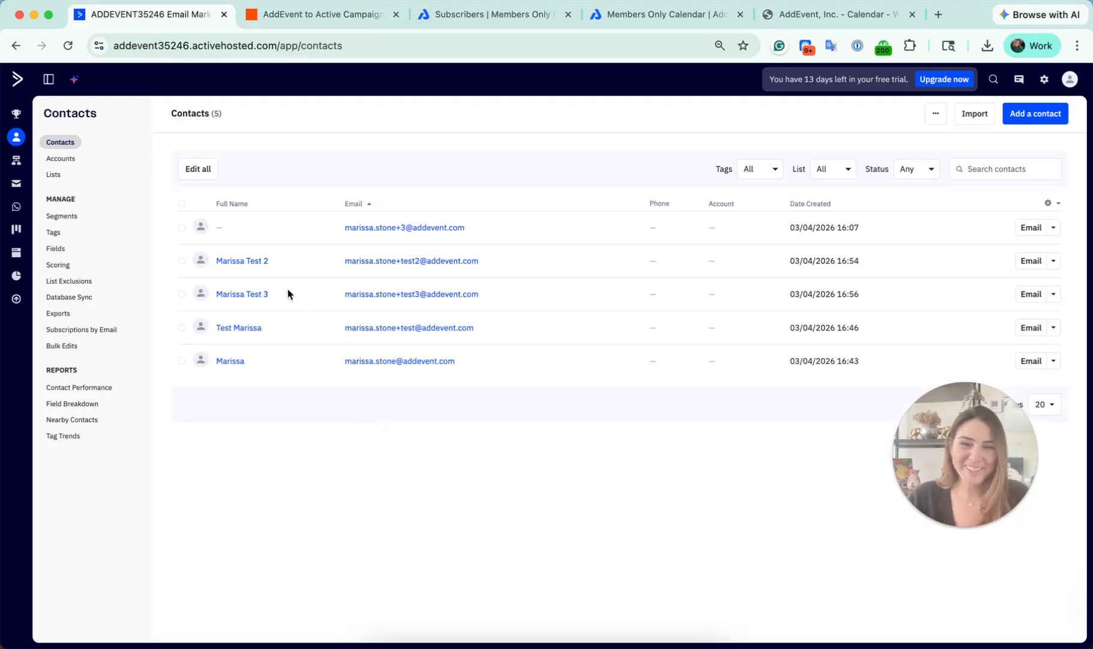
# Step: Switch to Zapier, refresh and close the published Zap's run log, and compare it with the third test contact in ActiveCampaign
pyautogui.click(274, 24)
pyautogui.click(17, 276)
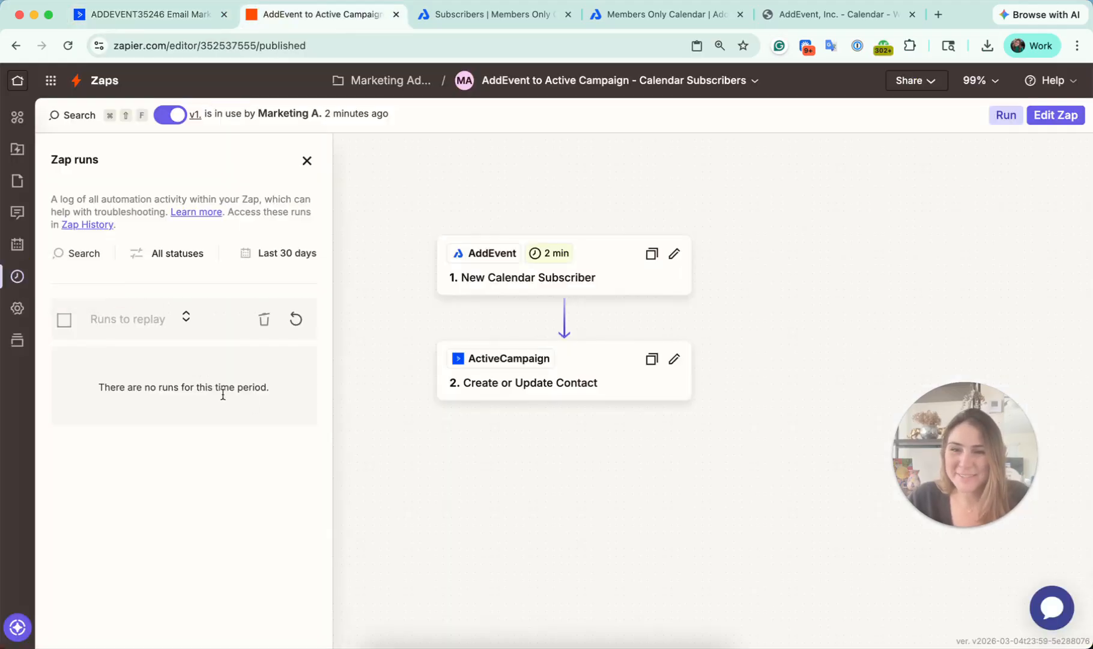
pyautogui.click(296, 319)
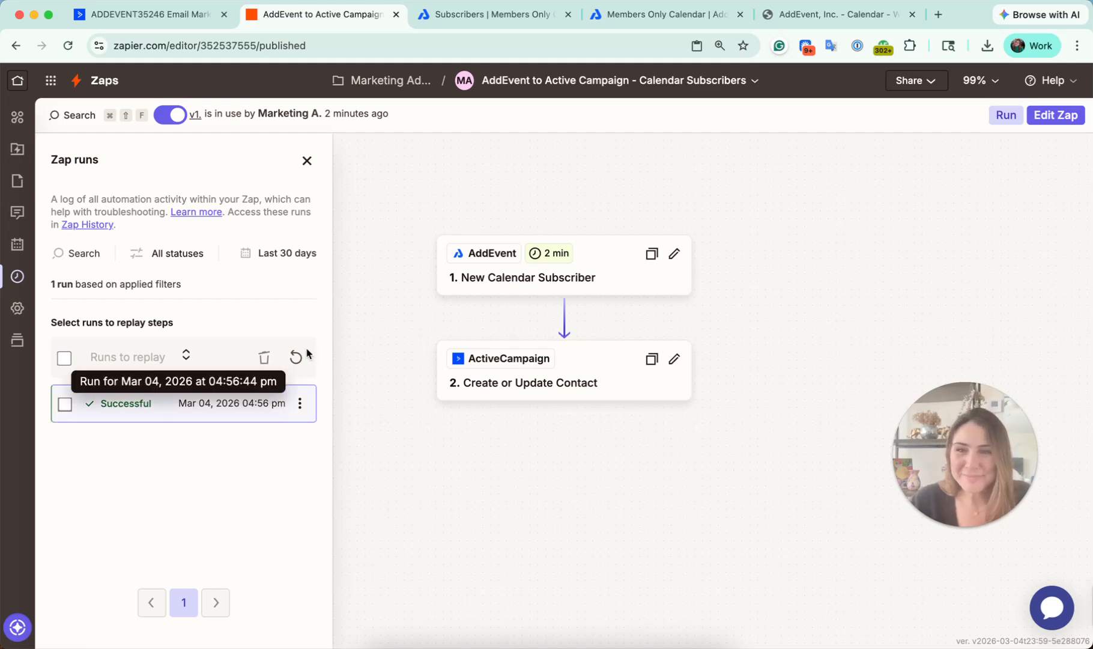
pyautogui.click(306, 161)
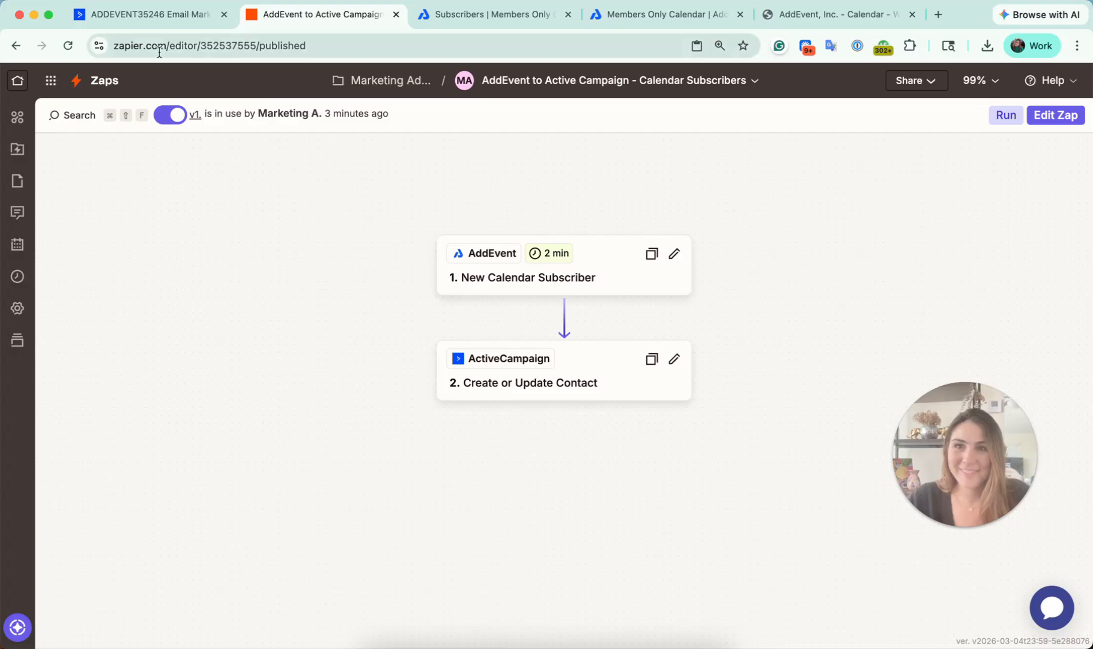
pyautogui.click(153, 18)
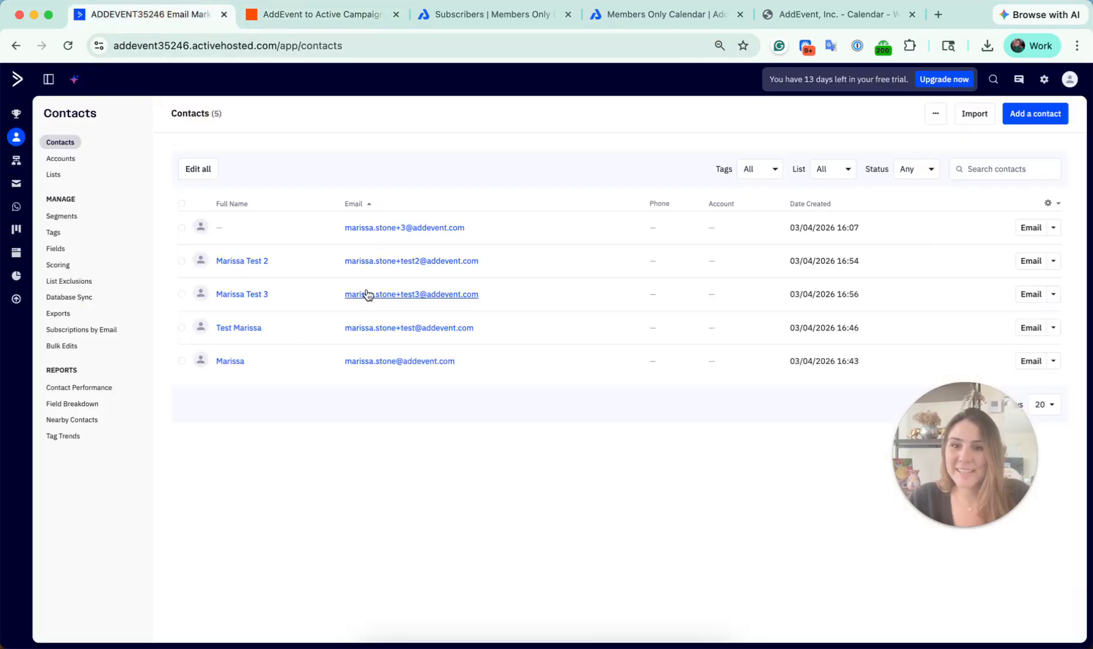
pyautogui.click(272, 21)
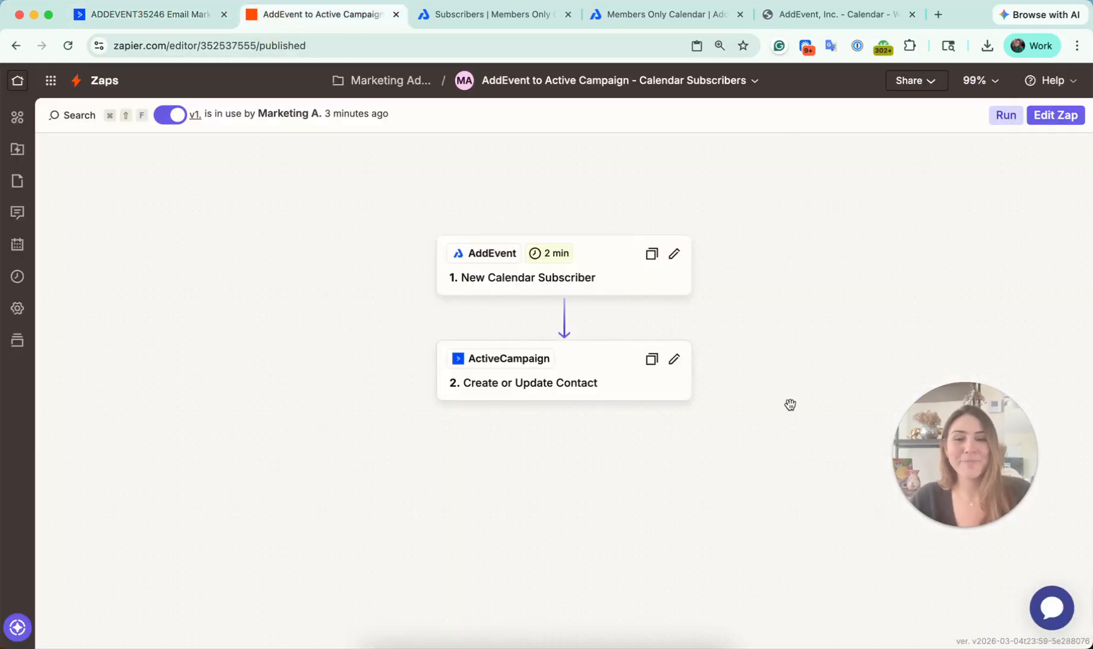
pyautogui.click(964, 524)
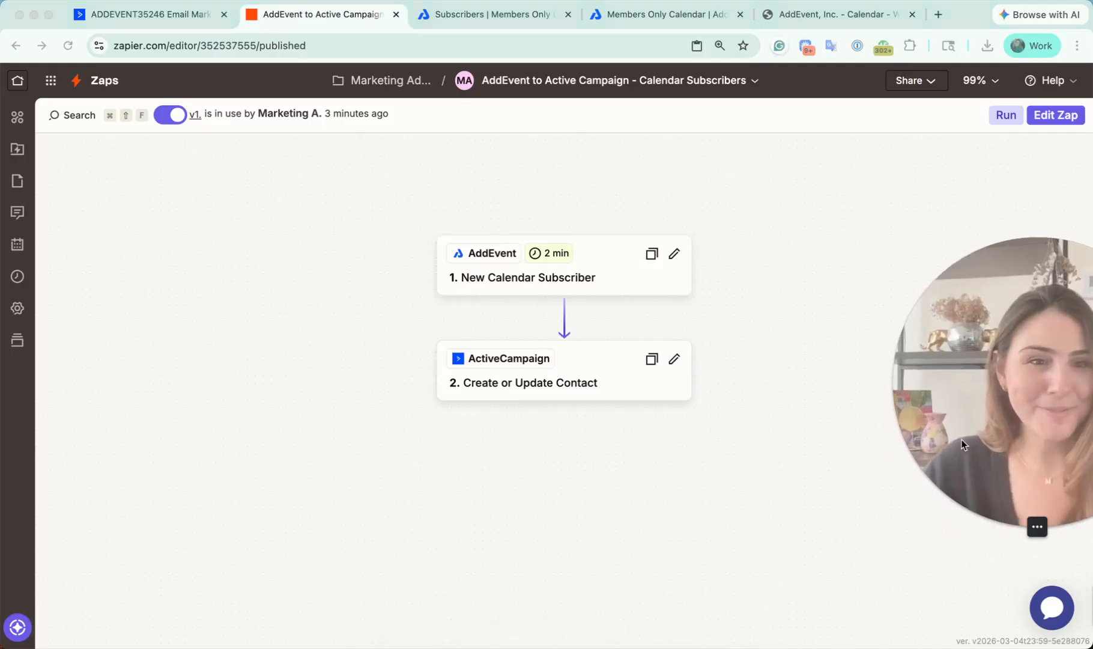
pyautogui.moveTo(960, 445); pyautogui.dragTo(478, 361)
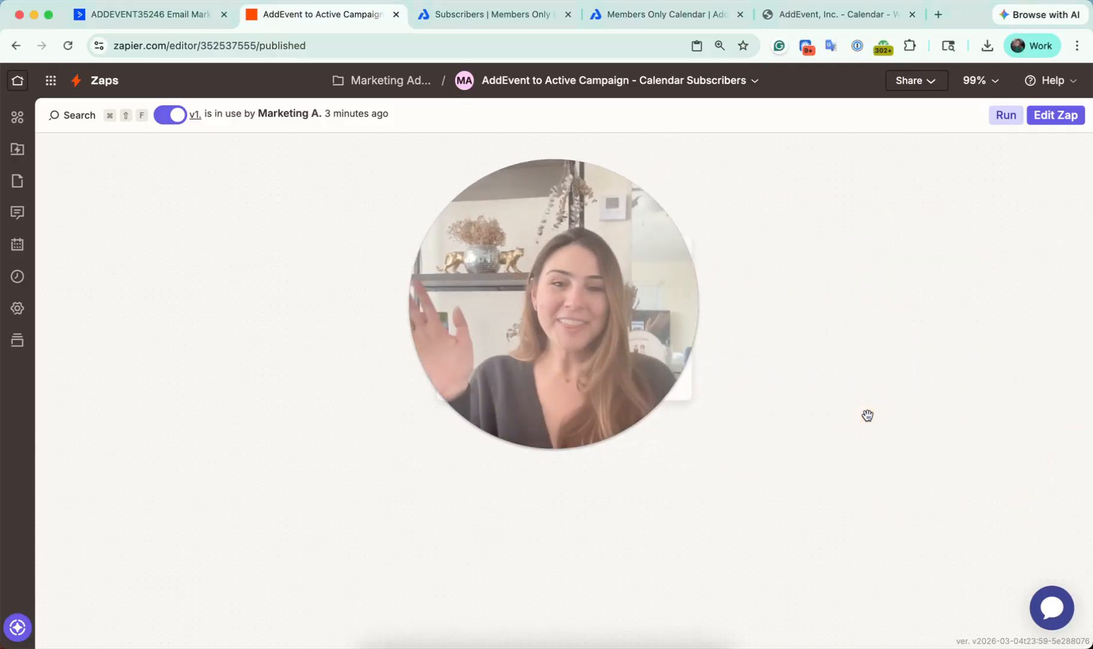